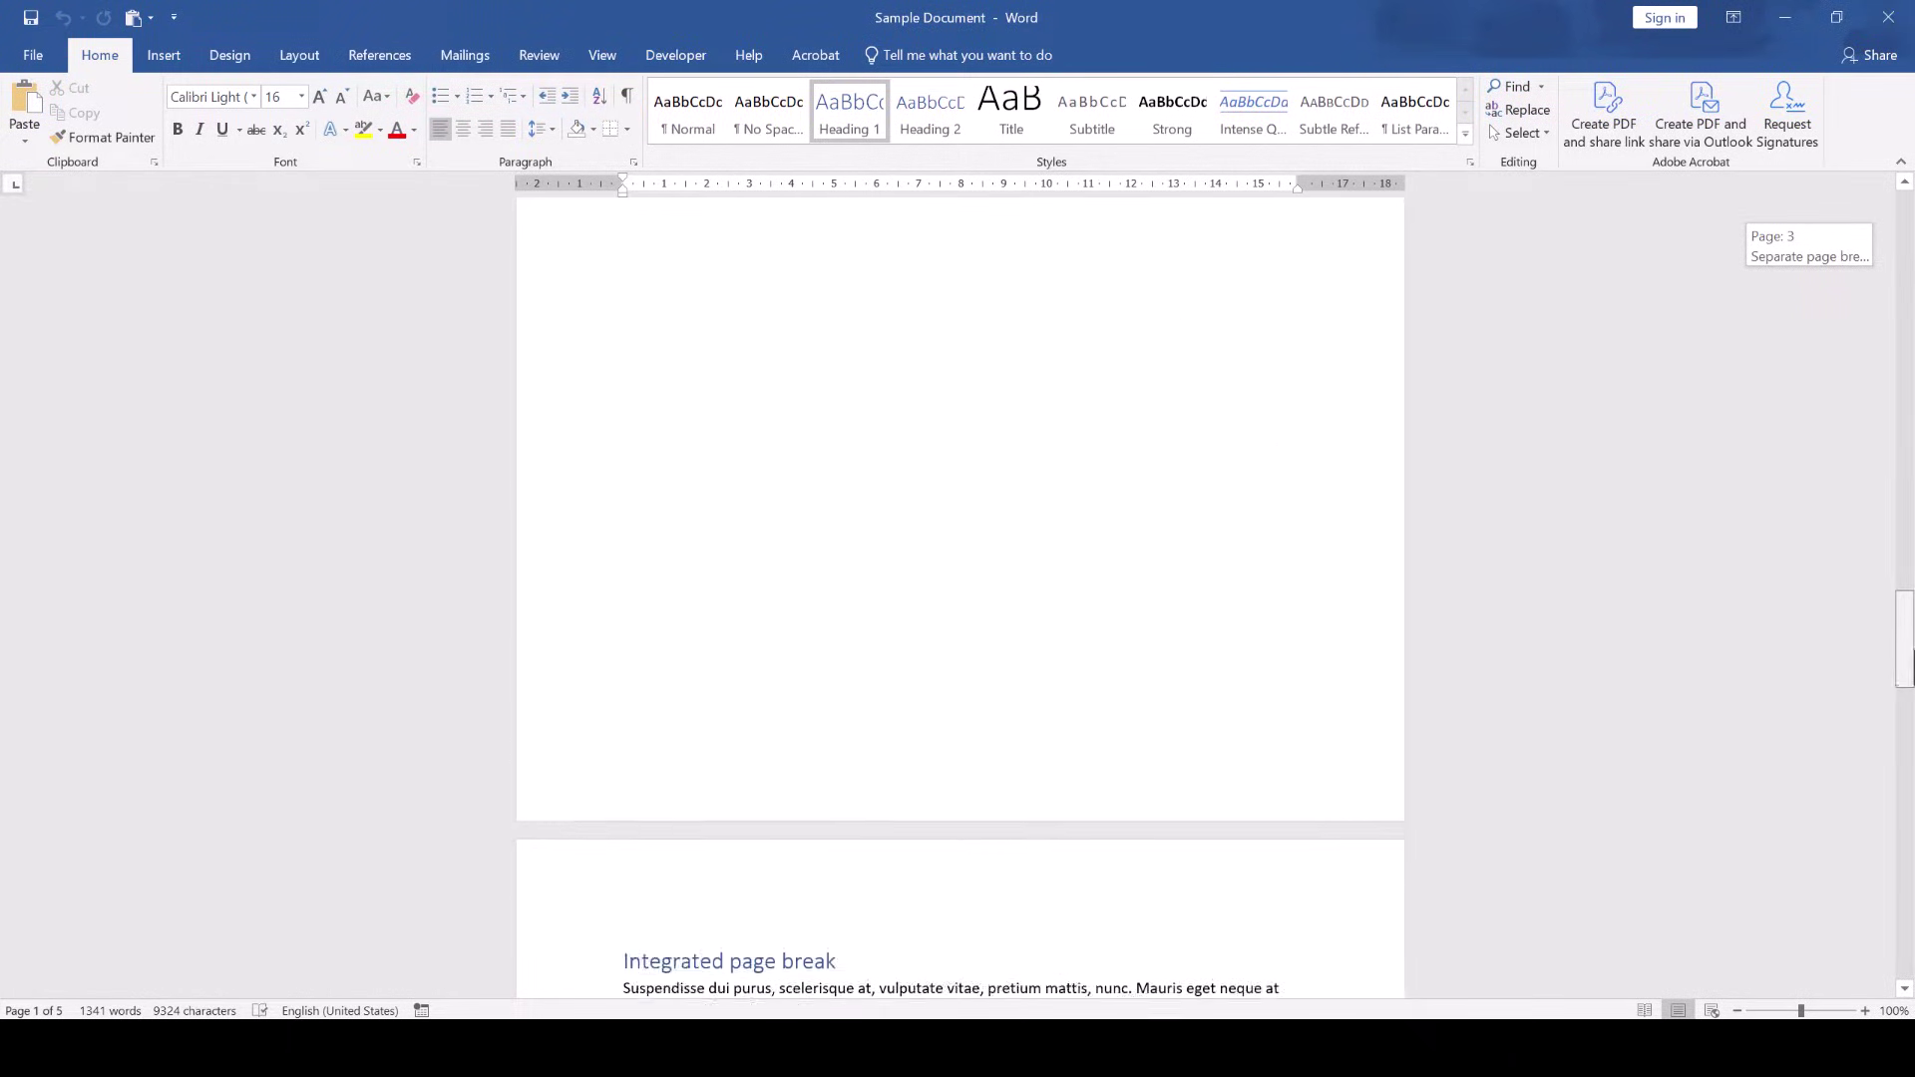
- Scroll back up to the Paragraph spacing section at the top of page 1
{"action": "mouse_move", "coordinate": [1903, 658]}
{"action": "left_mouse_down"}
{"action": "mouse_move", "coordinate": [1906, 890]}
{"action": "mouse_move", "coordinate": [1902, 194]}
{"action": "left_mouse_up"}
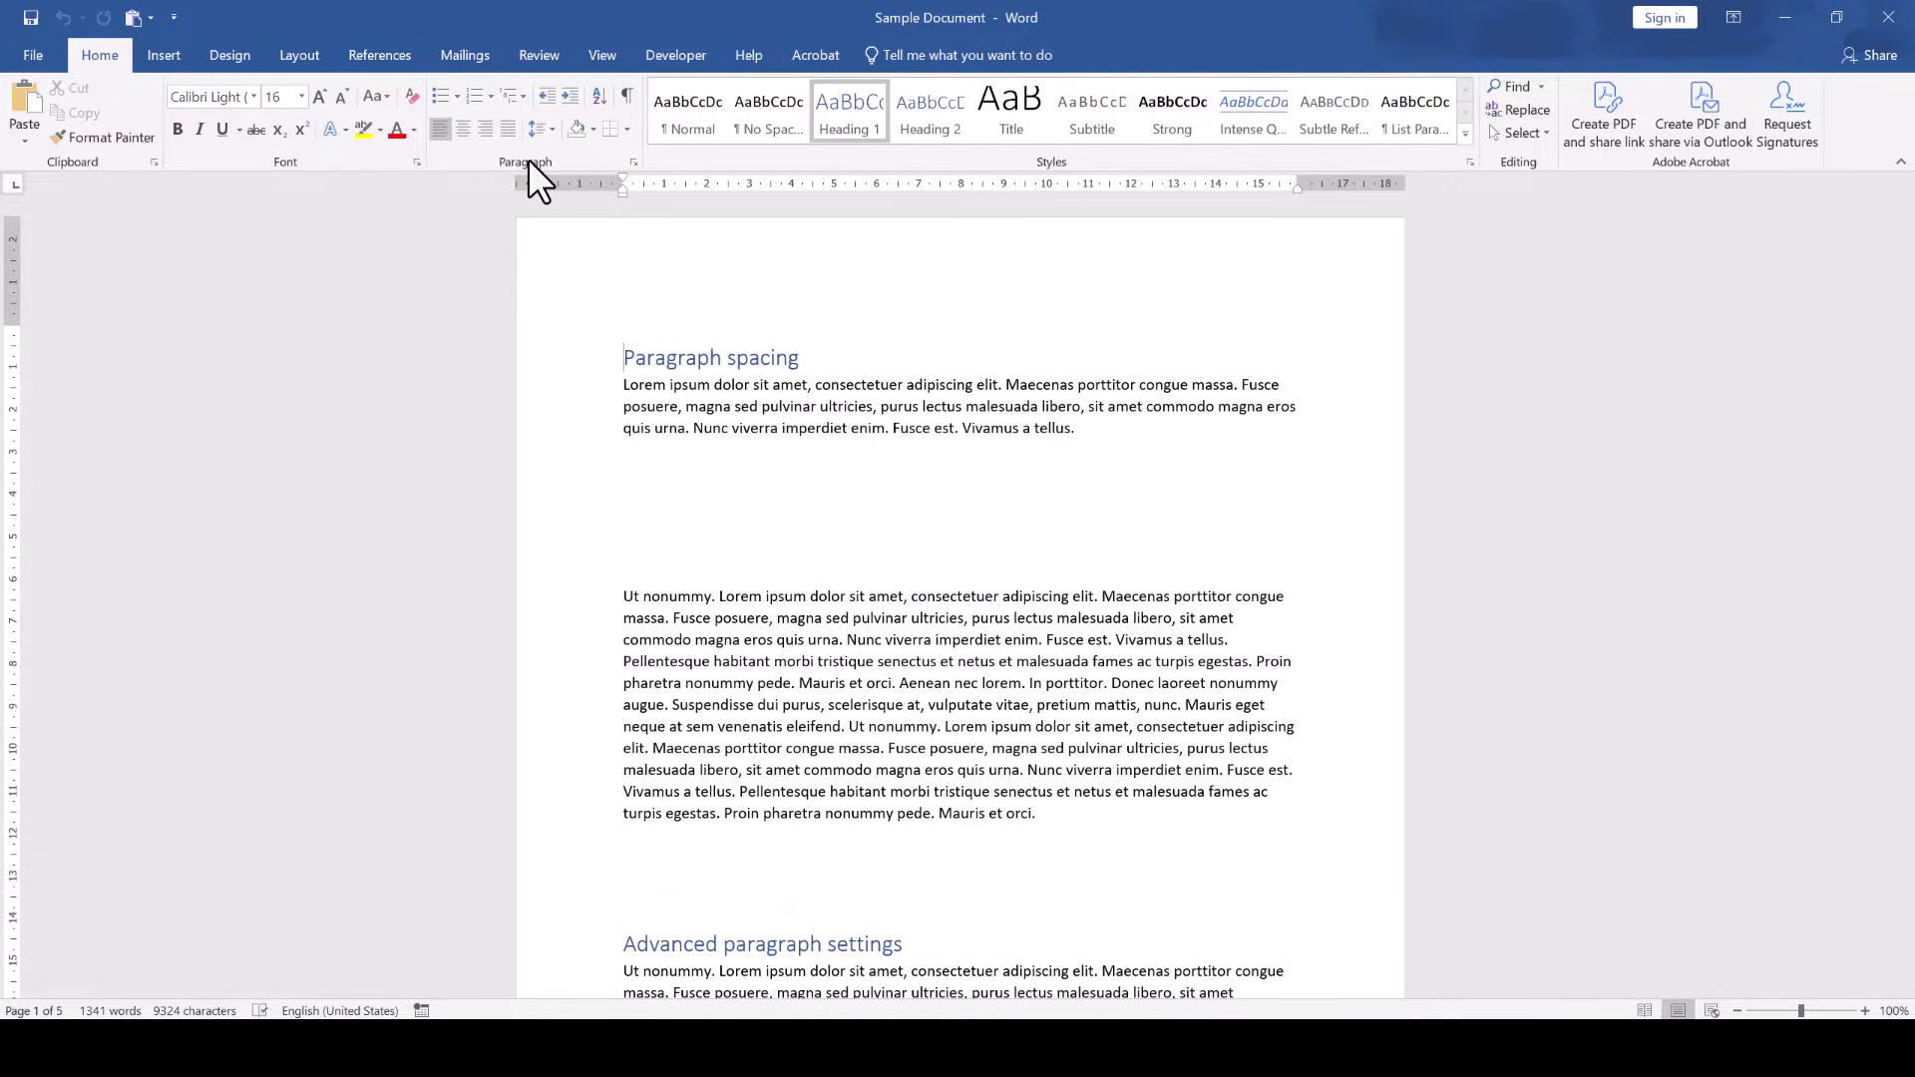
- Show formatting marks and delete the three empty paragraphs between the first two paragraphs
{"action": "left_click", "coordinate": [626, 93]}
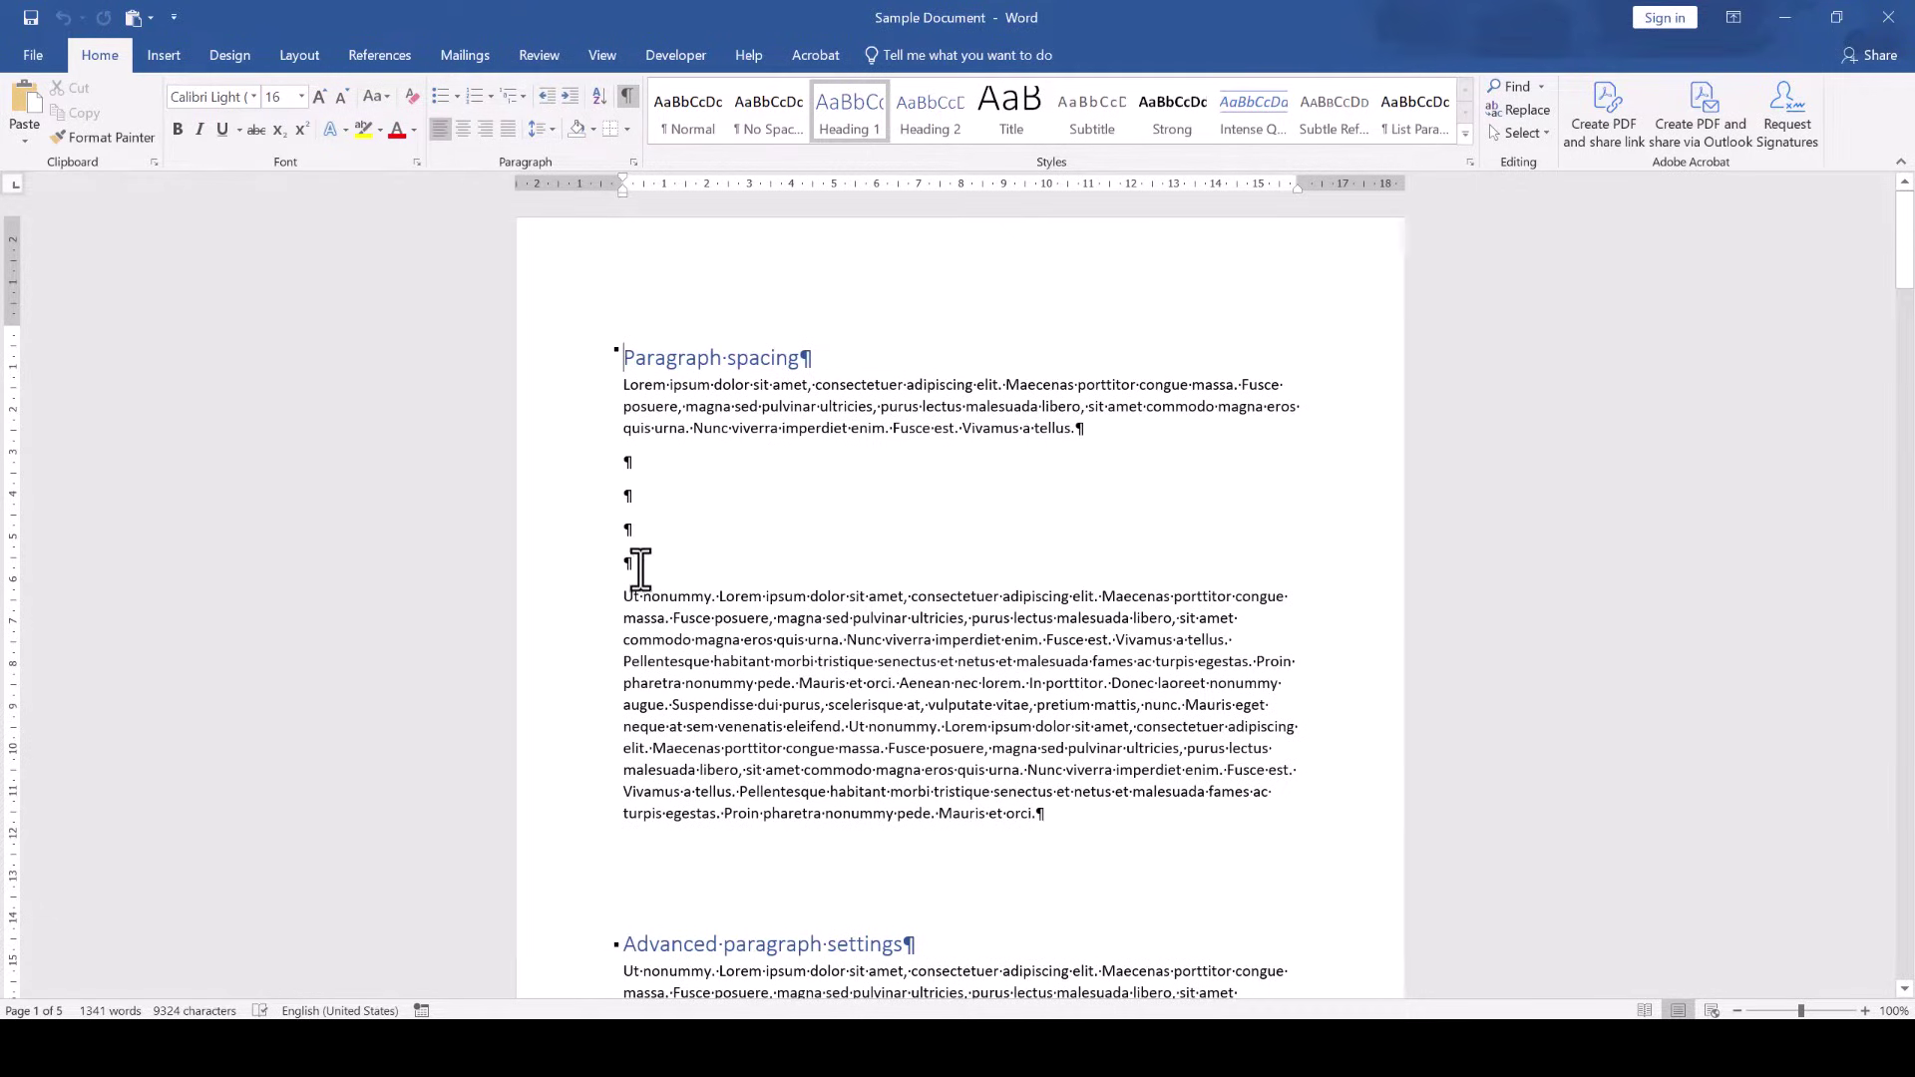
{"action": "left_click_drag", "start_coordinate": [635, 551], "coordinate": [628, 480]}
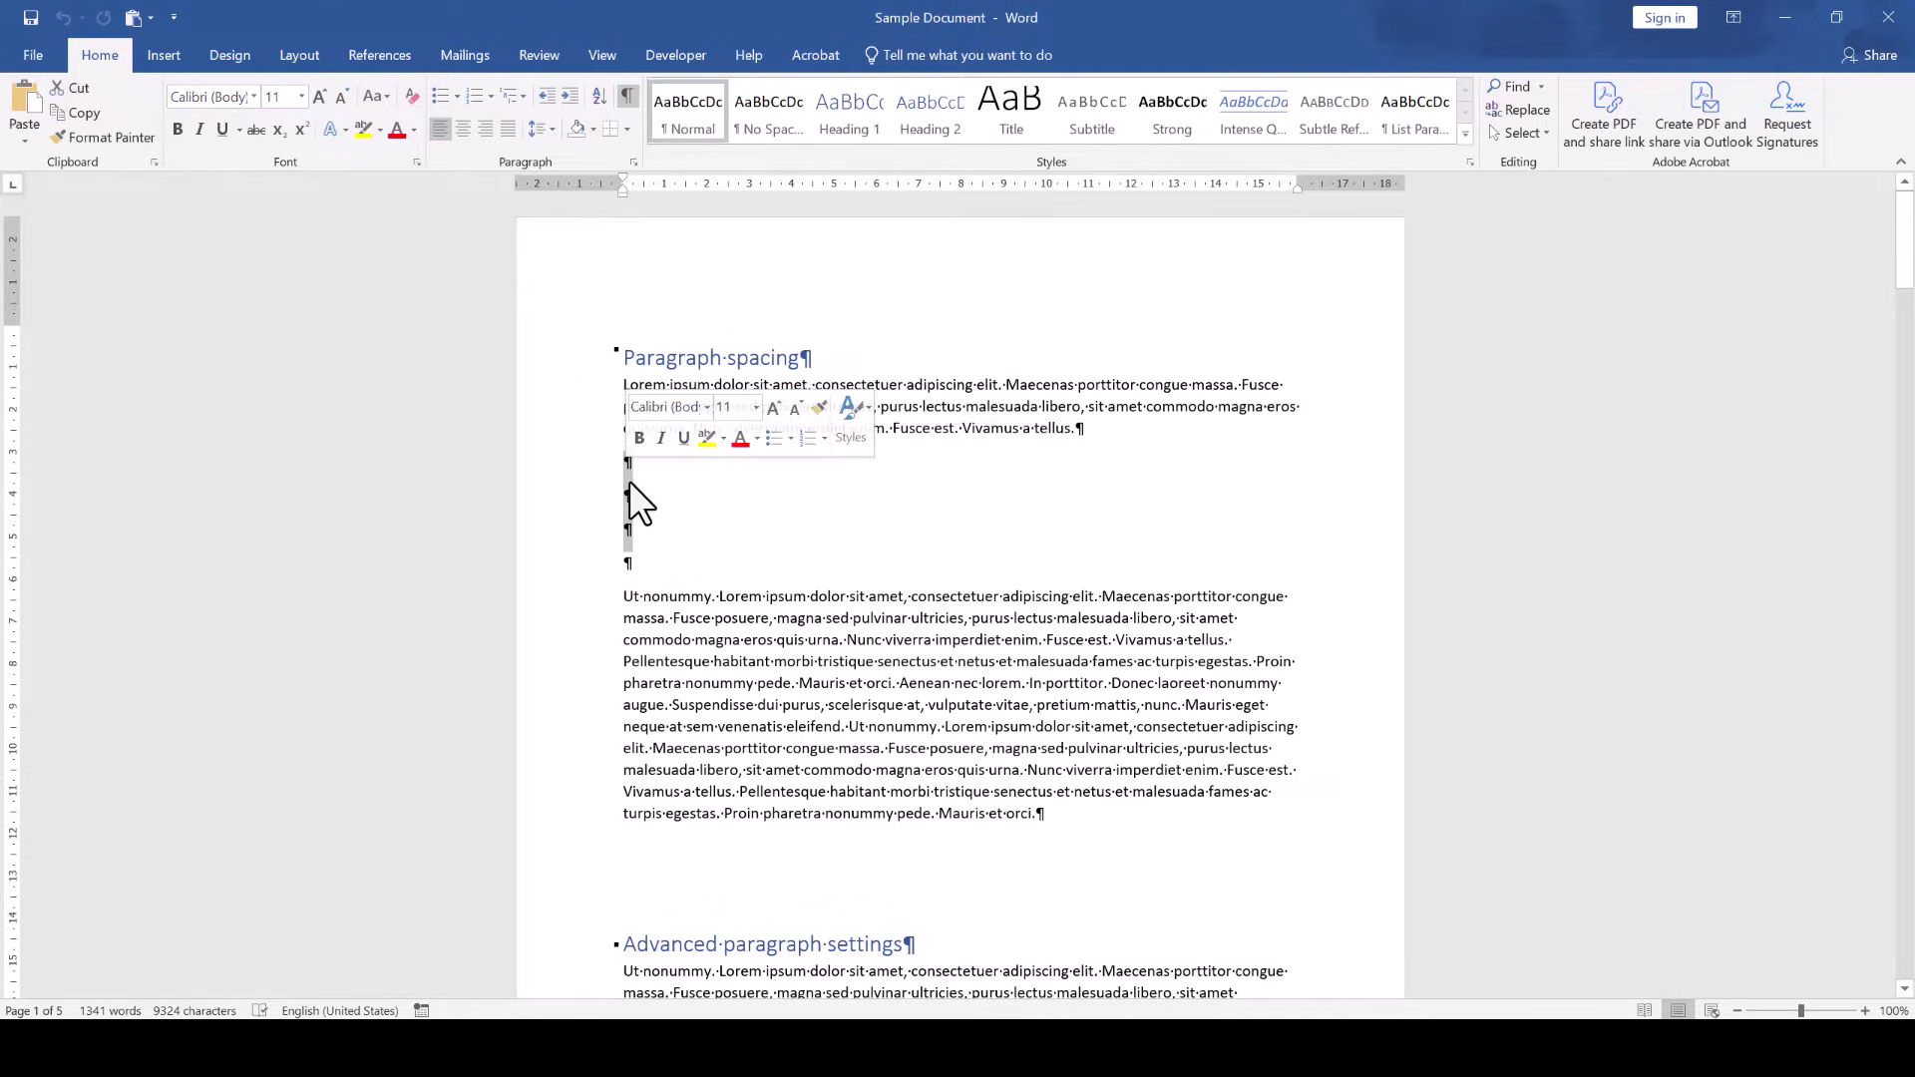
{"action": "key", "text": "Delete"}
{"action": "key", "text": "Delete"}
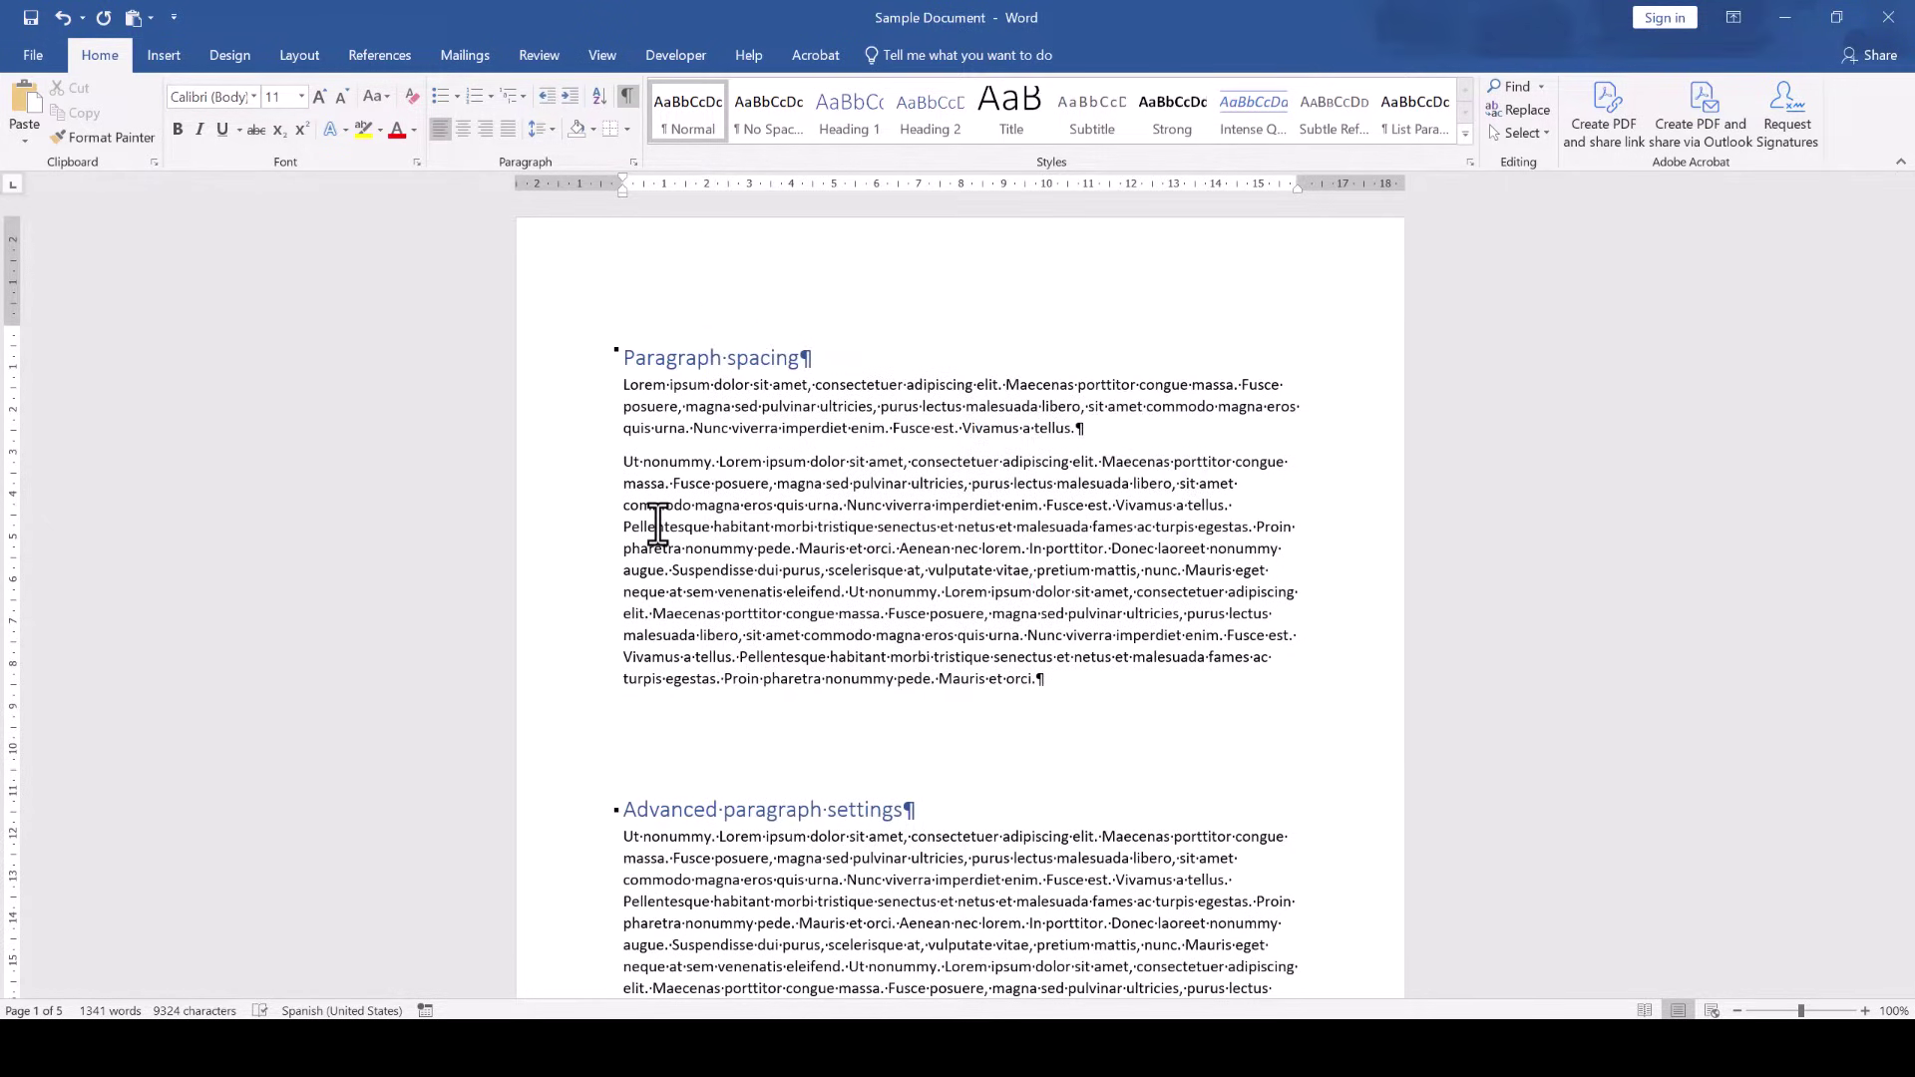
- Set the space after the Ut nonummy paragraph to 0 pt
{"action": "left_click", "coordinate": [697, 599]}
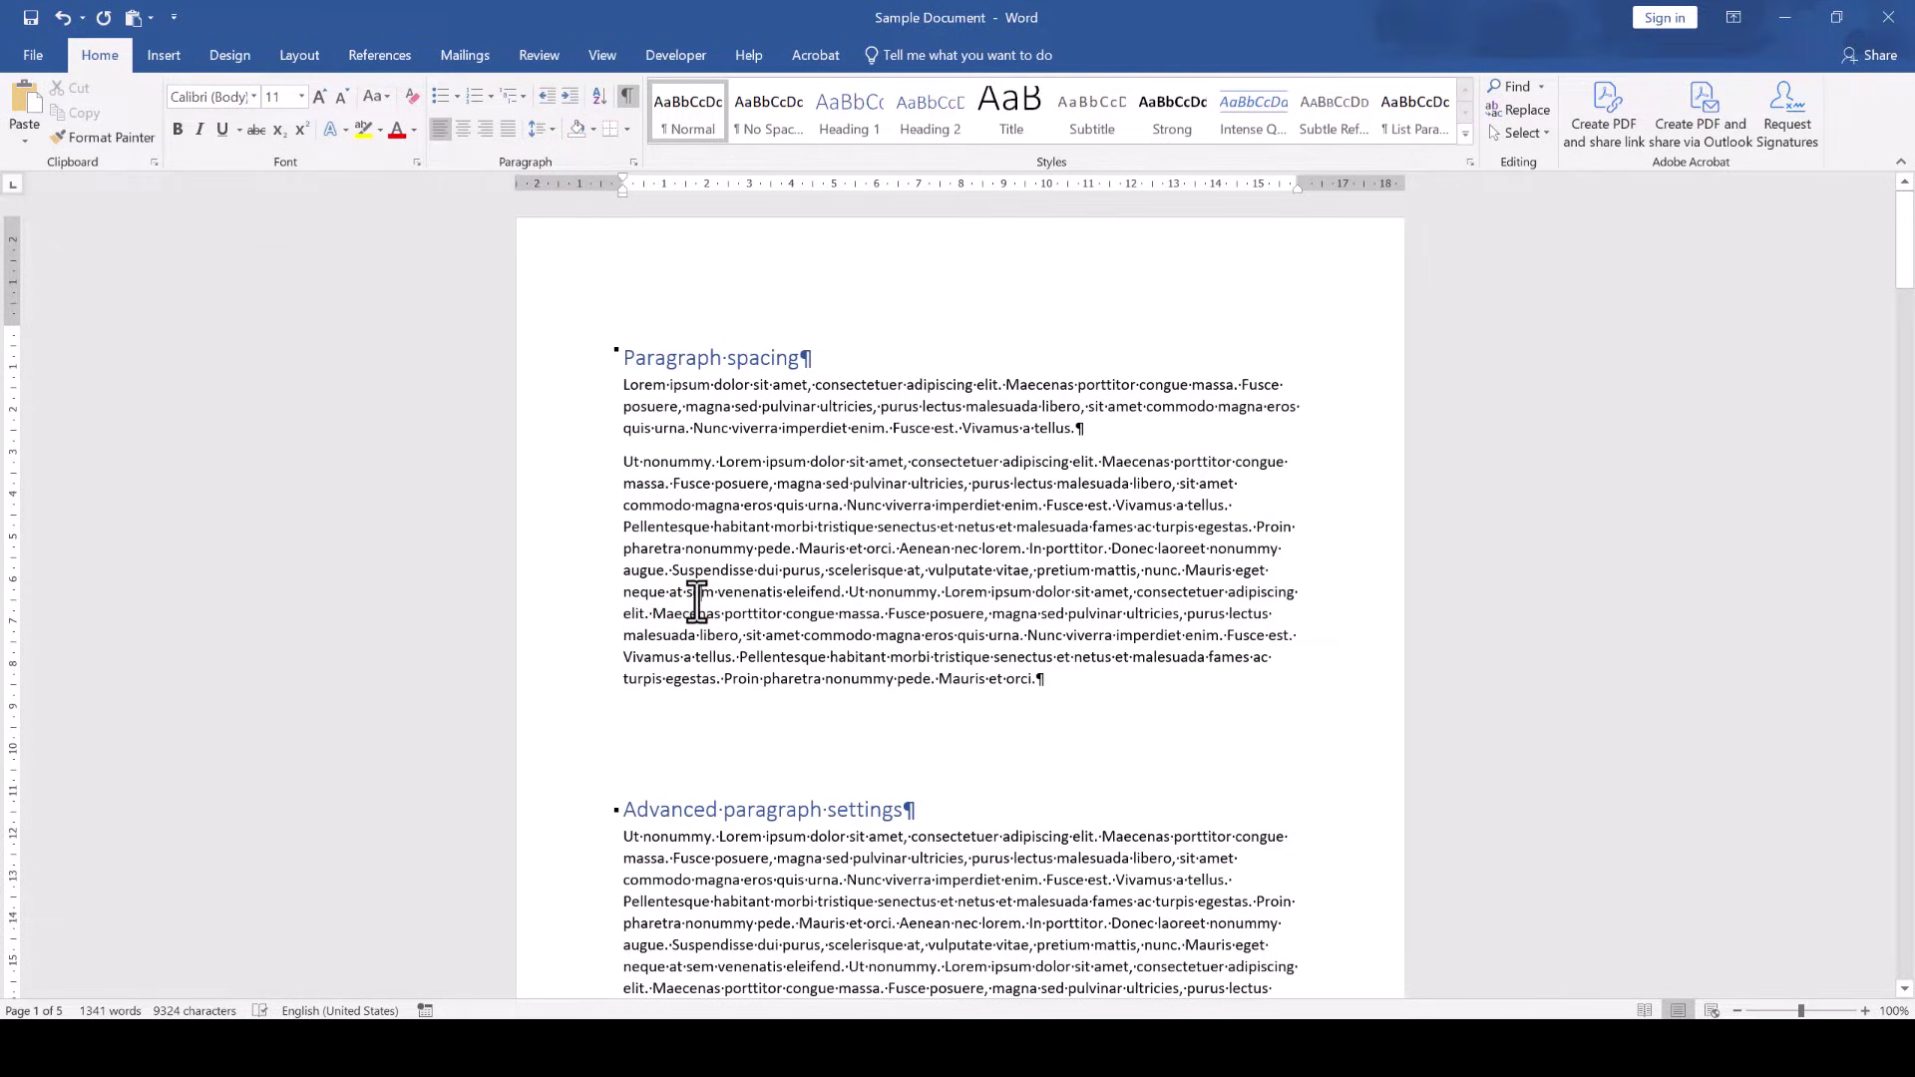
{"action": "left_click", "coordinate": [321, 56]}
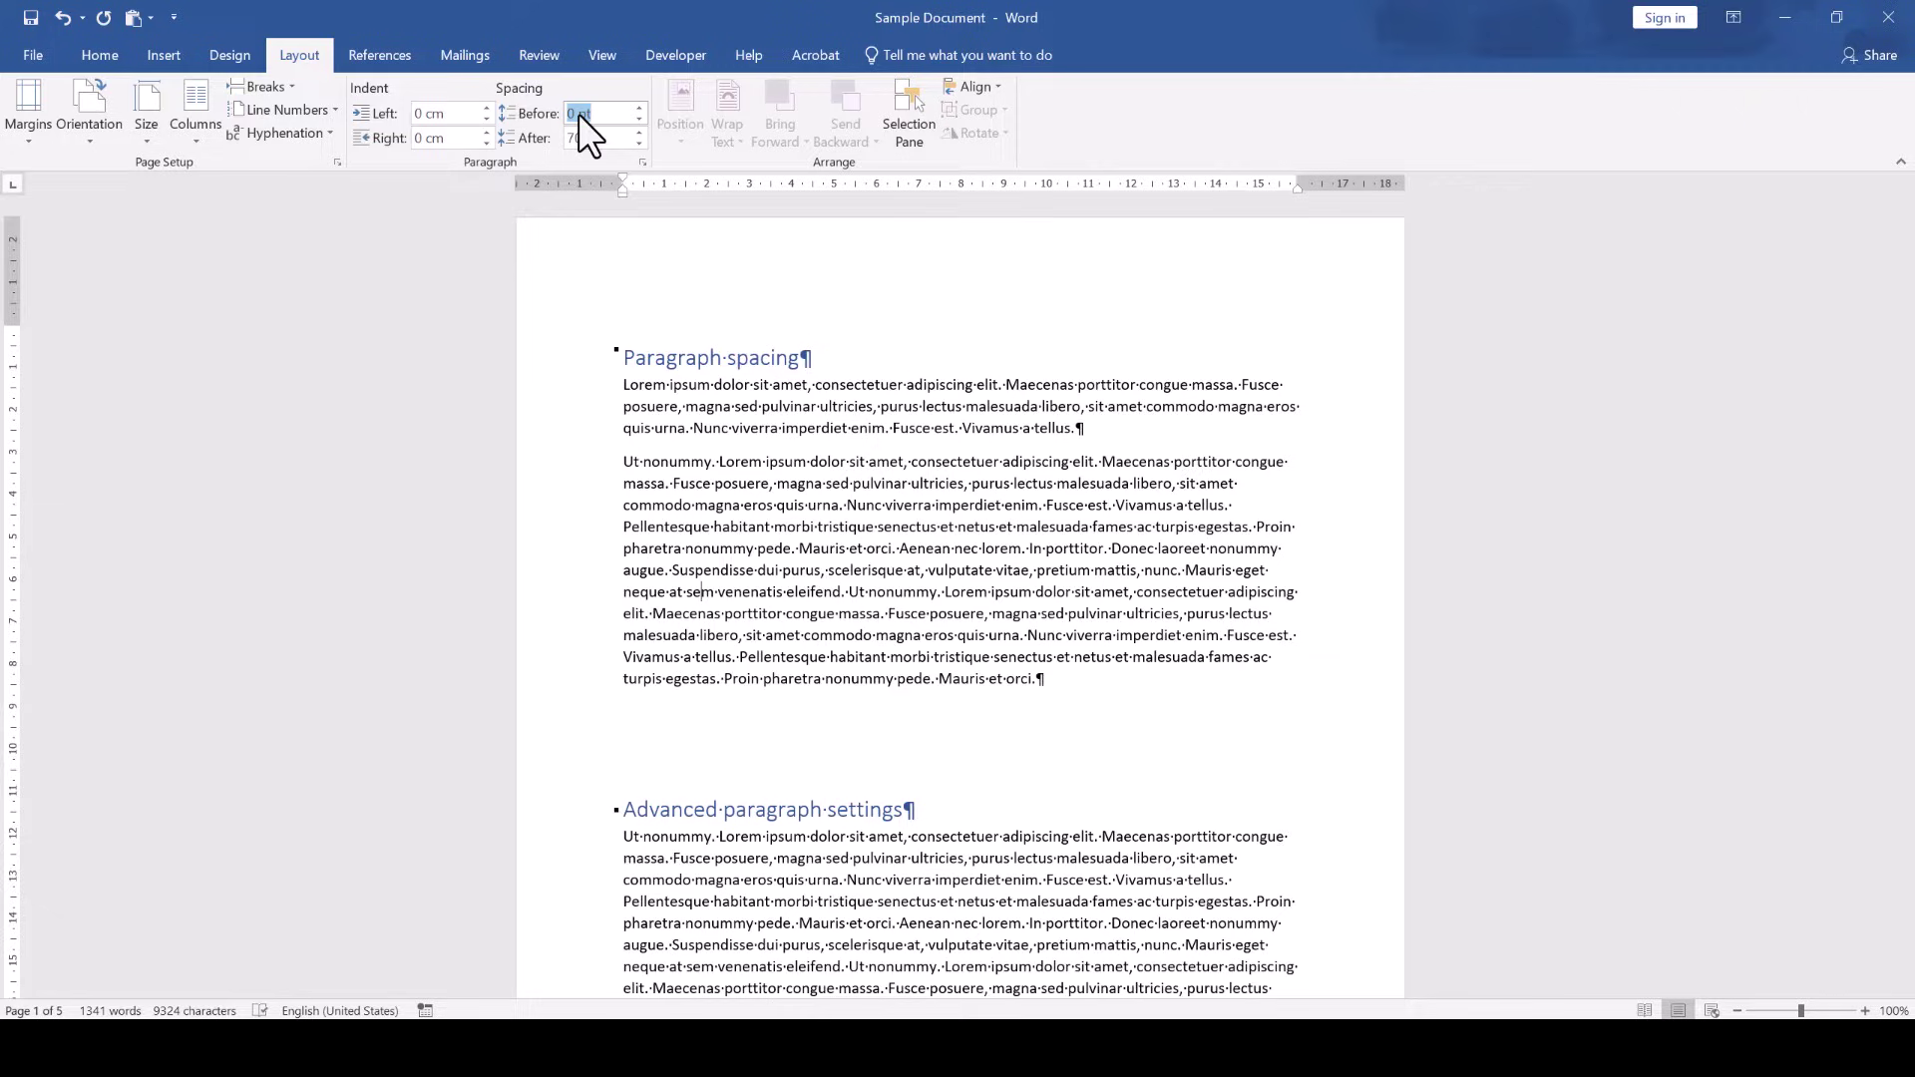
{"action": "left_click", "coordinate": [584, 139]}
{"action": "type", "text": "0"}
{"action": "key", "text": "Return"}
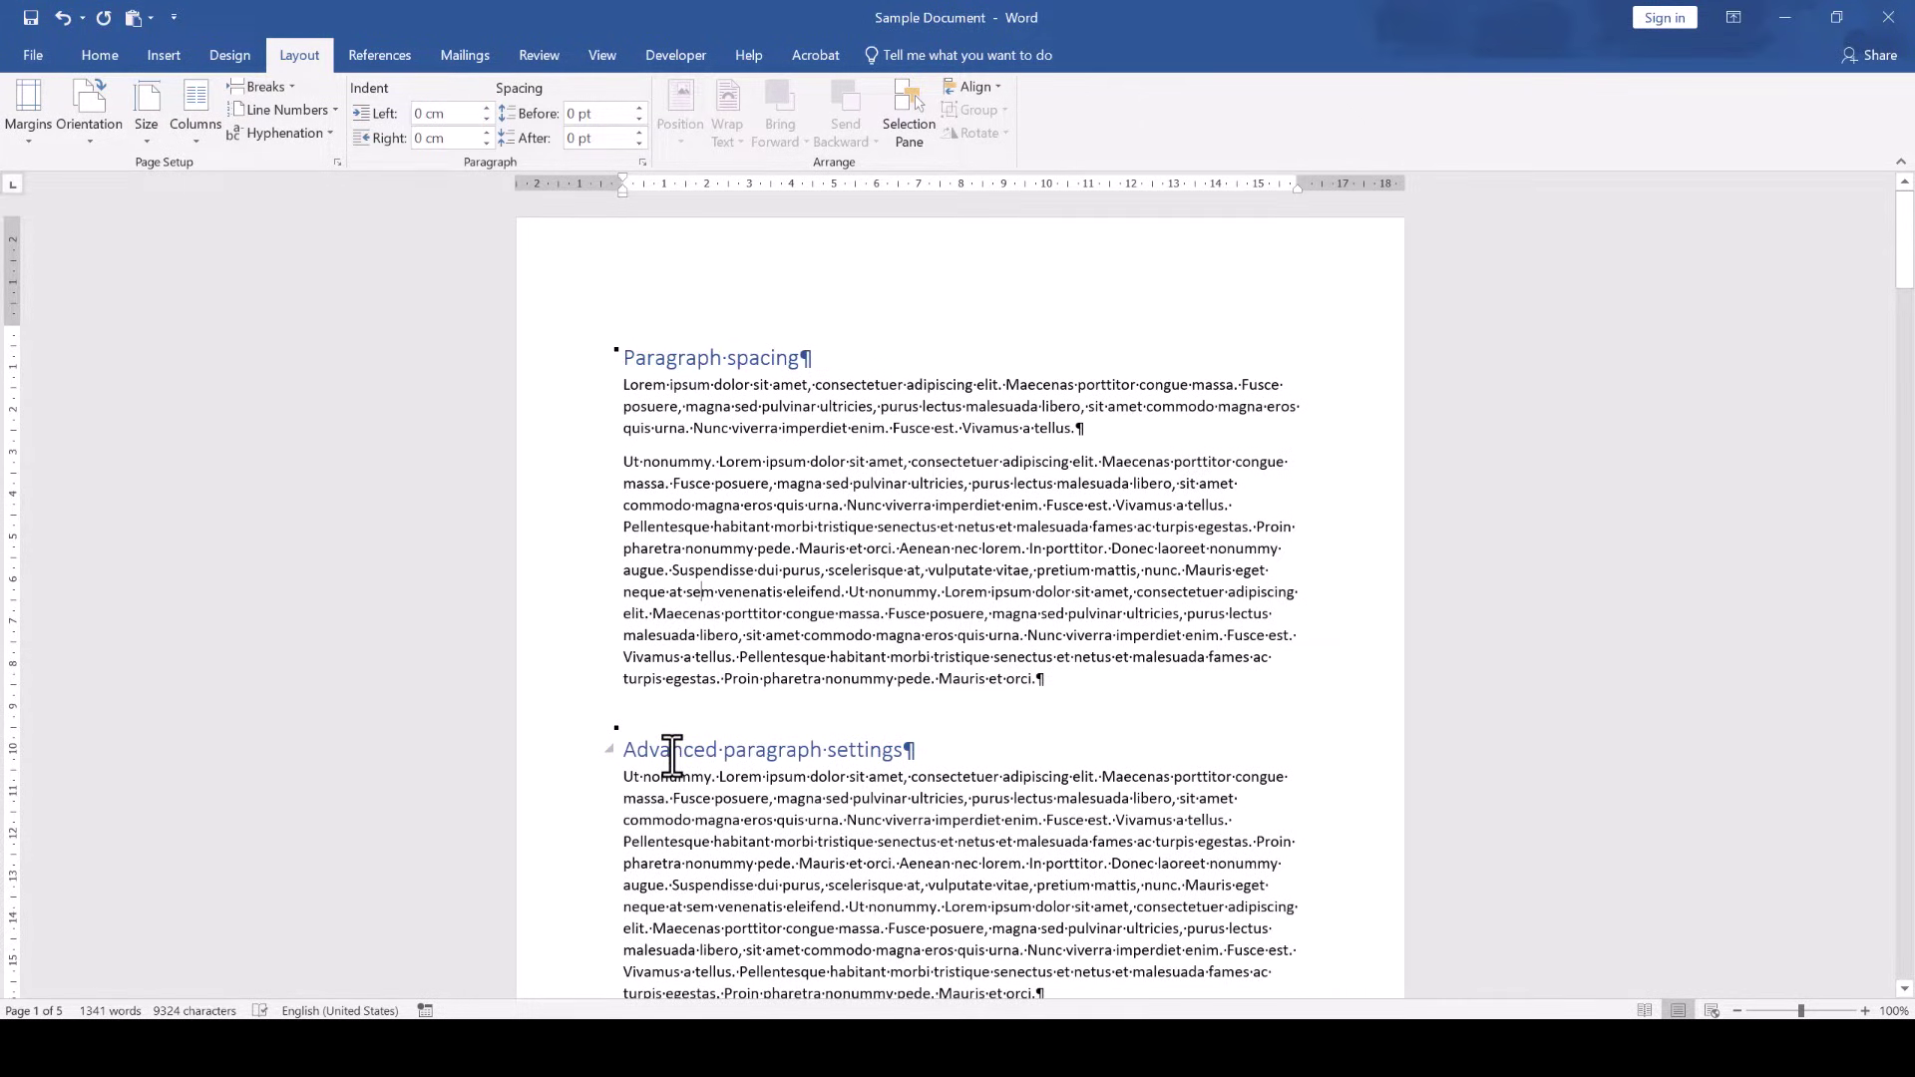
- Set the space before the Advanced paragraph settings heading to 12 pt
{"action": "left_click", "coordinate": [672, 752]}
{"action": "left_click", "coordinate": [567, 109]}
{"action": "type", "text": "0"}
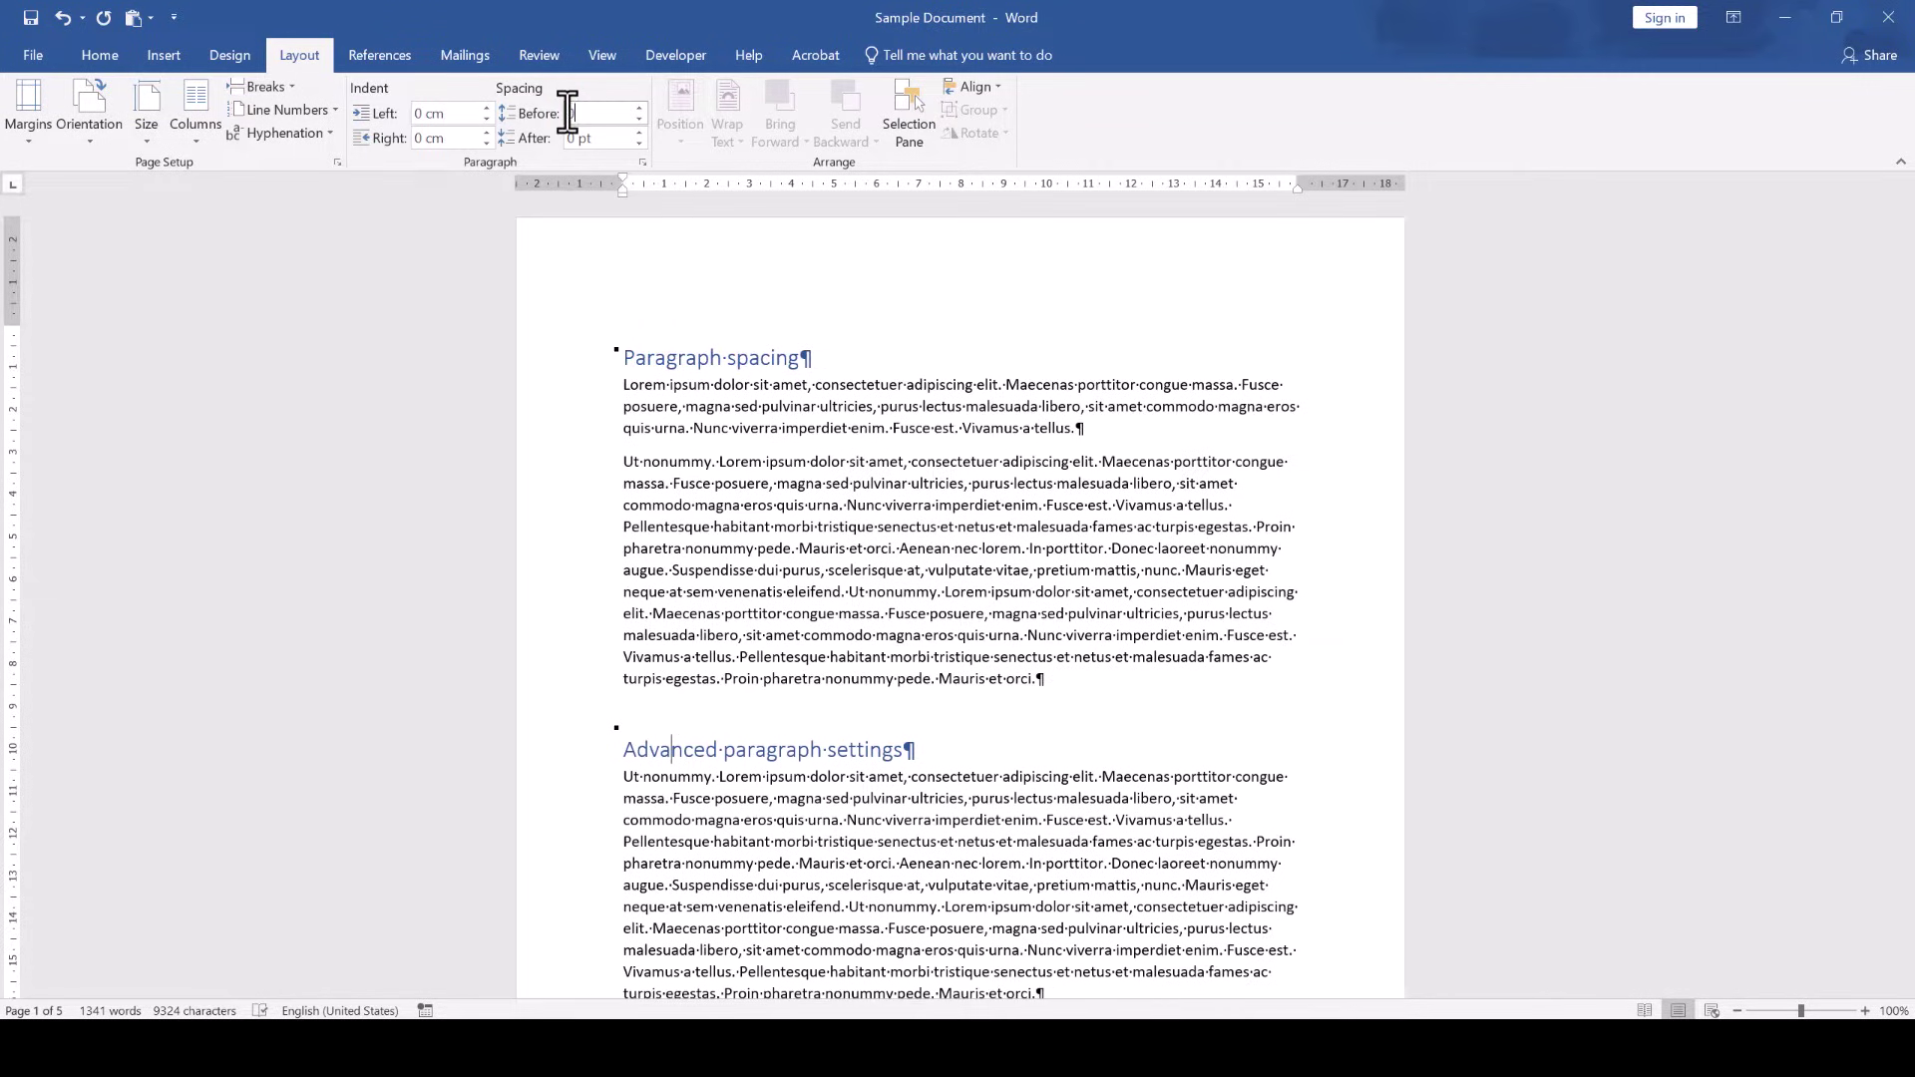
{"action": "key", "text": "Return"}
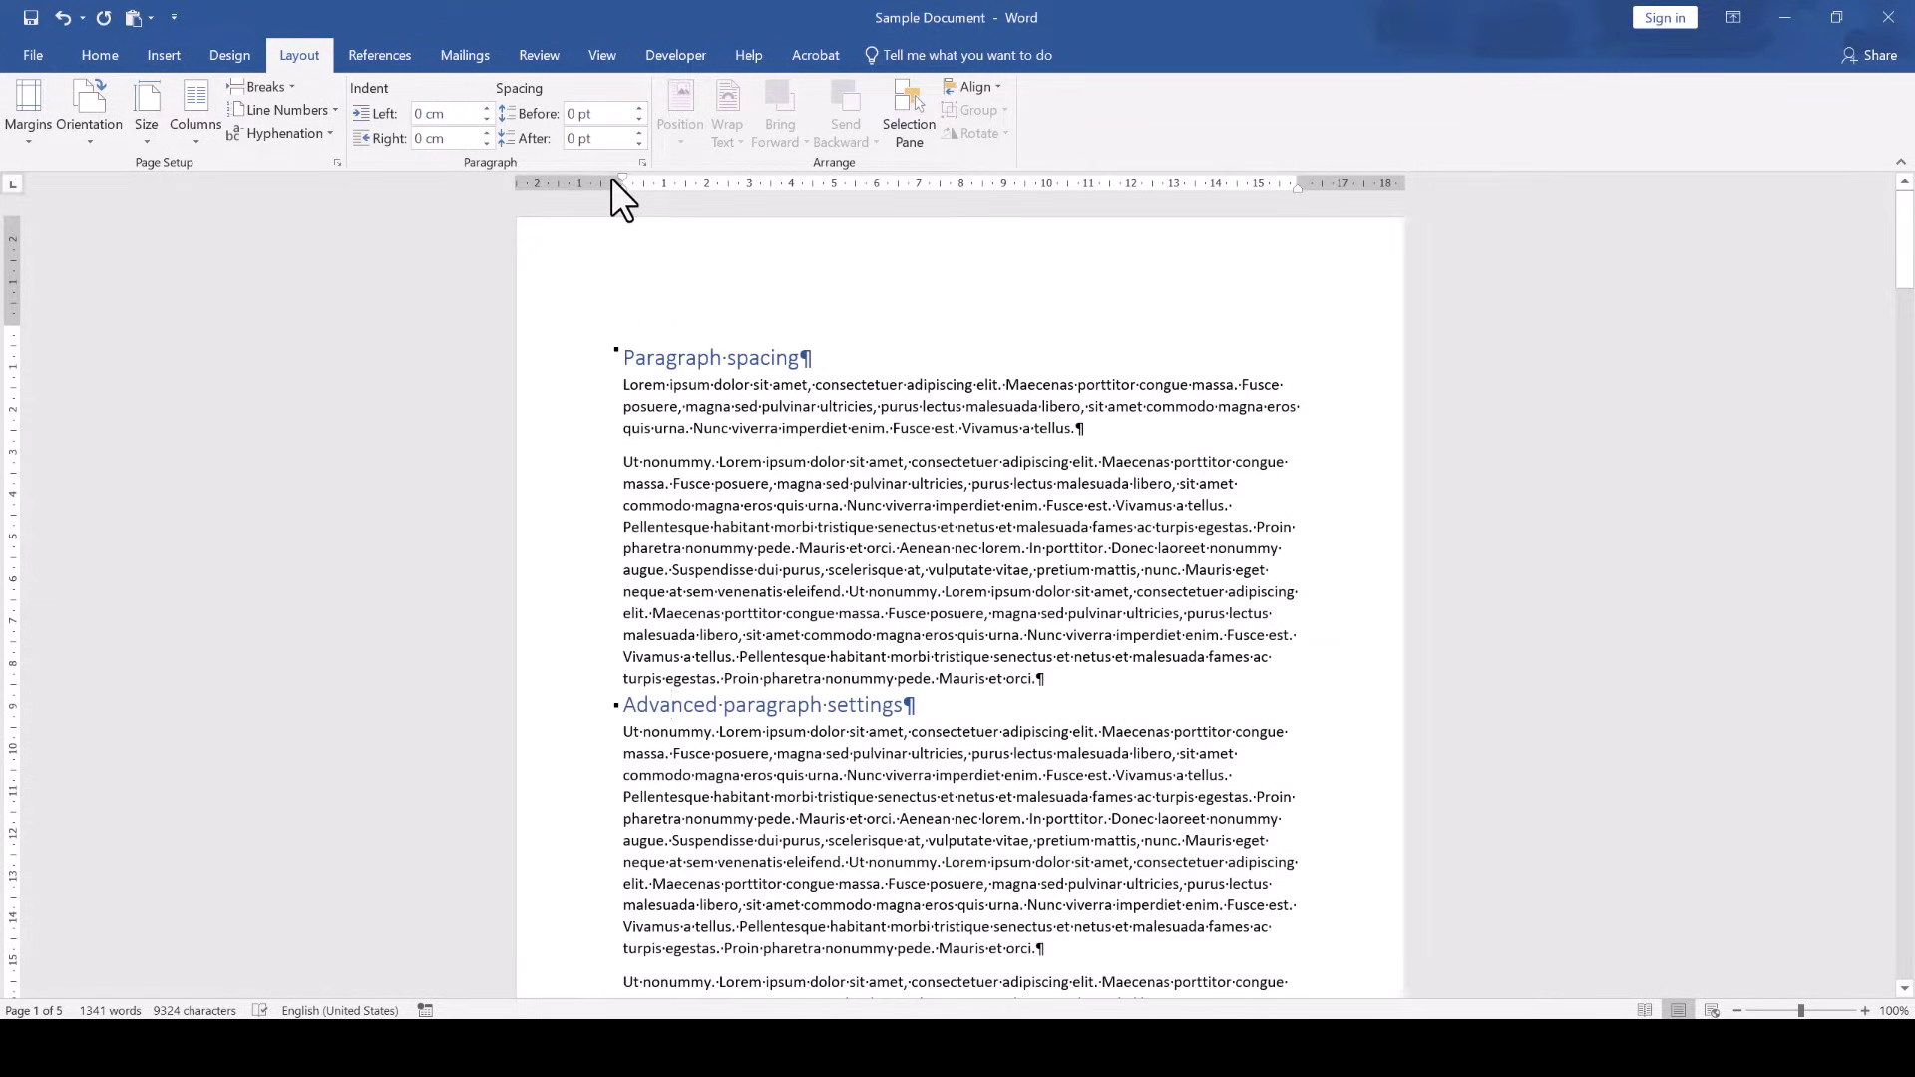
{"action": "left_click", "coordinate": [575, 112]}
{"action": "type", "text": "12"}
{"action": "key", "text": "Return"}
{"action": "scroll", "coordinate": [760, 471], "scroll_direction": "down", "scroll_amount": 1}
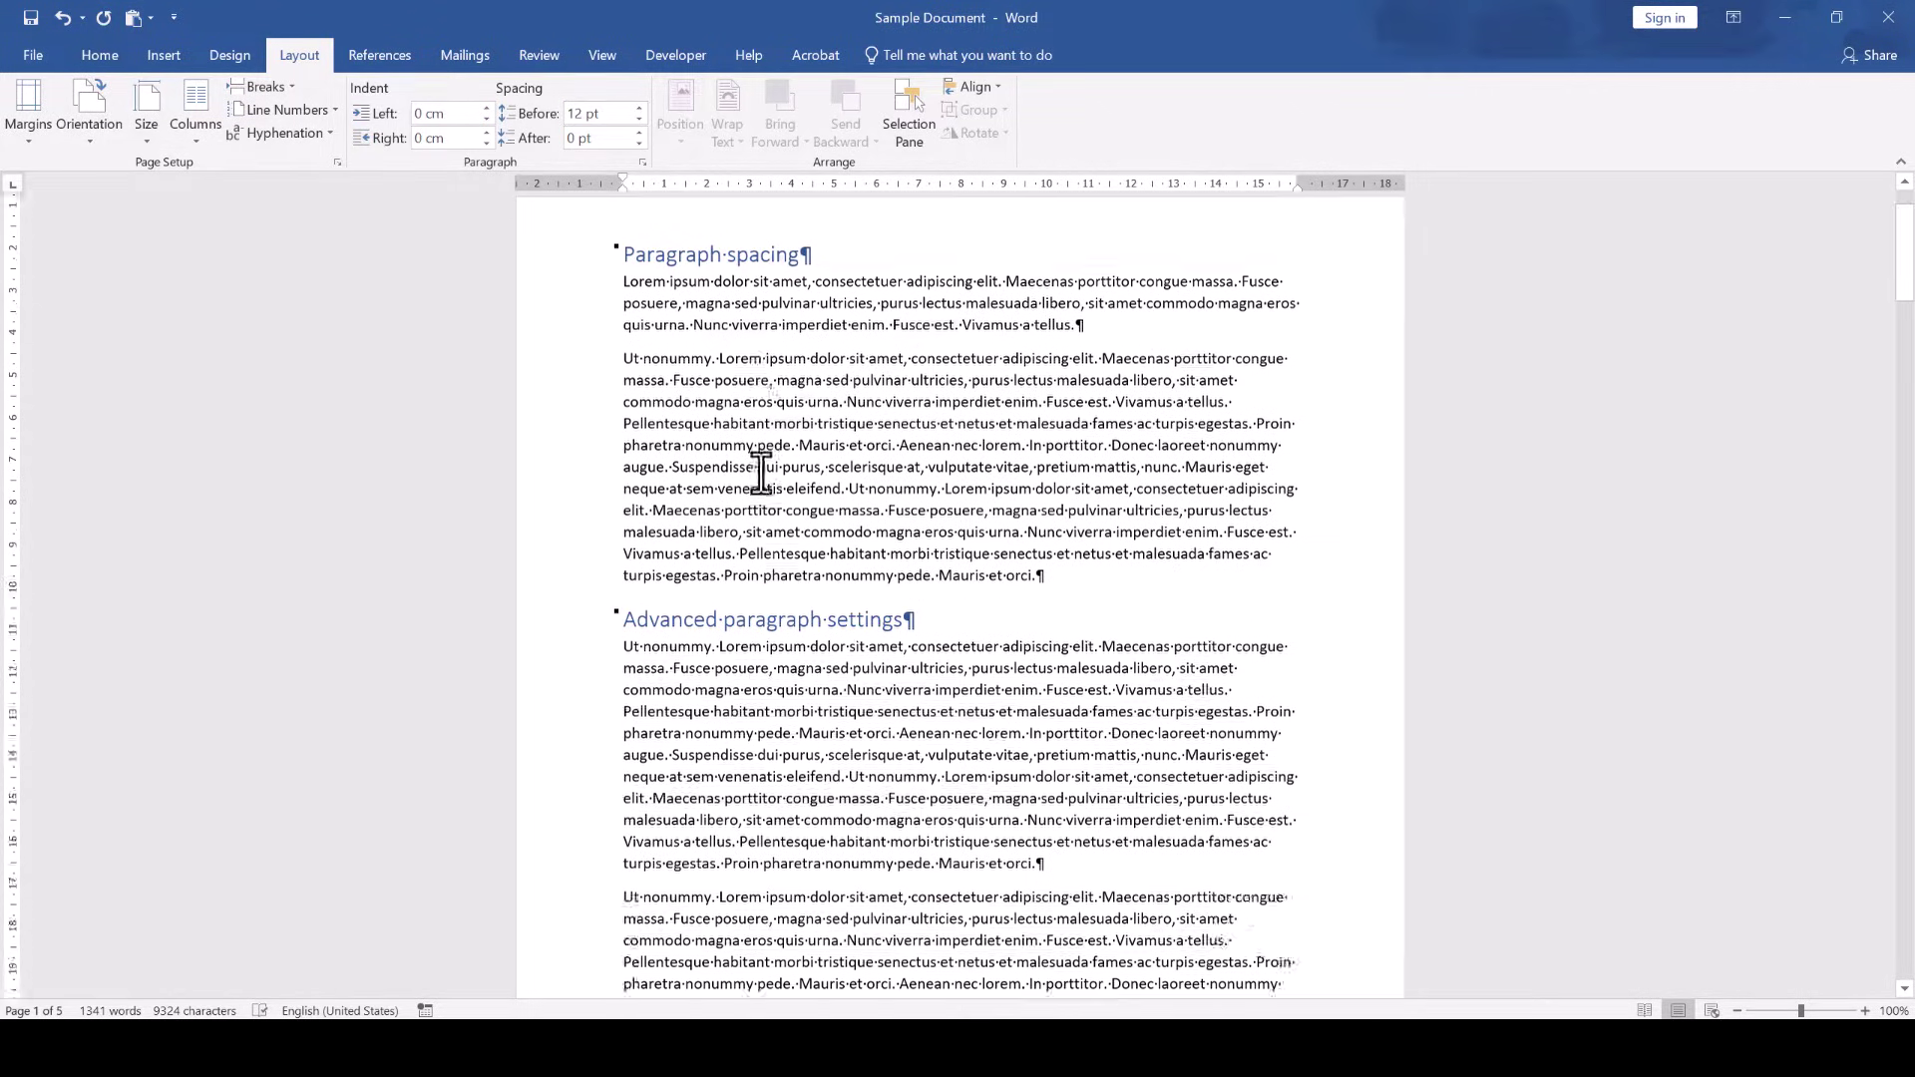
{"action": "scroll", "coordinate": [760, 472], "scroll_direction": "down", "scroll_amount": 5}
{"action": "scroll", "coordinate": [760, 472], "scroll_direction": "down", "scroll_amount": 5}
{"action": "scroll", "coordinate": [761, 471], "scroll_direction": "down", "scroll_amount": 1}
{"action": "scroll", "coordinate": [761, 472], "scroll_direction": "up", "scroll_amount": 2}
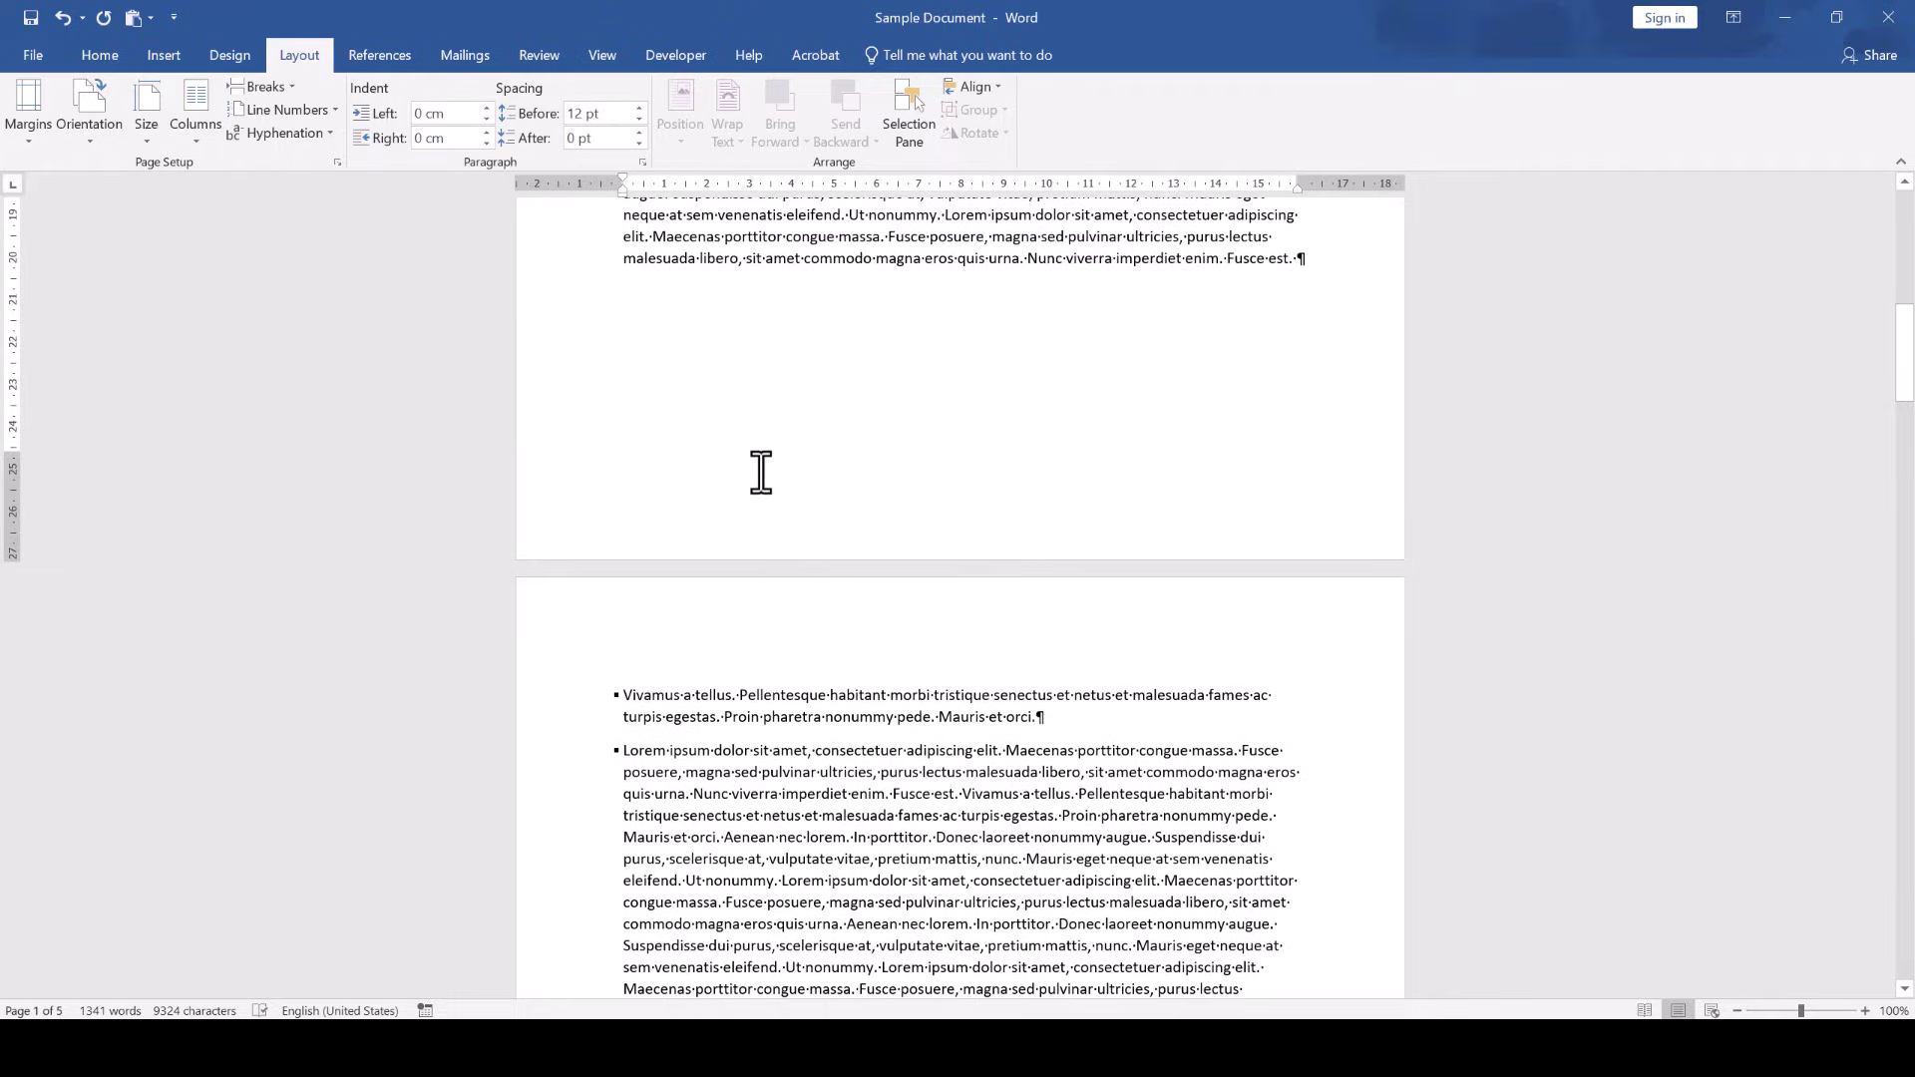
{"action": "scroll", "coordinate": [761, 471], "scroll_direction": "up", "scroll_amount": 1}
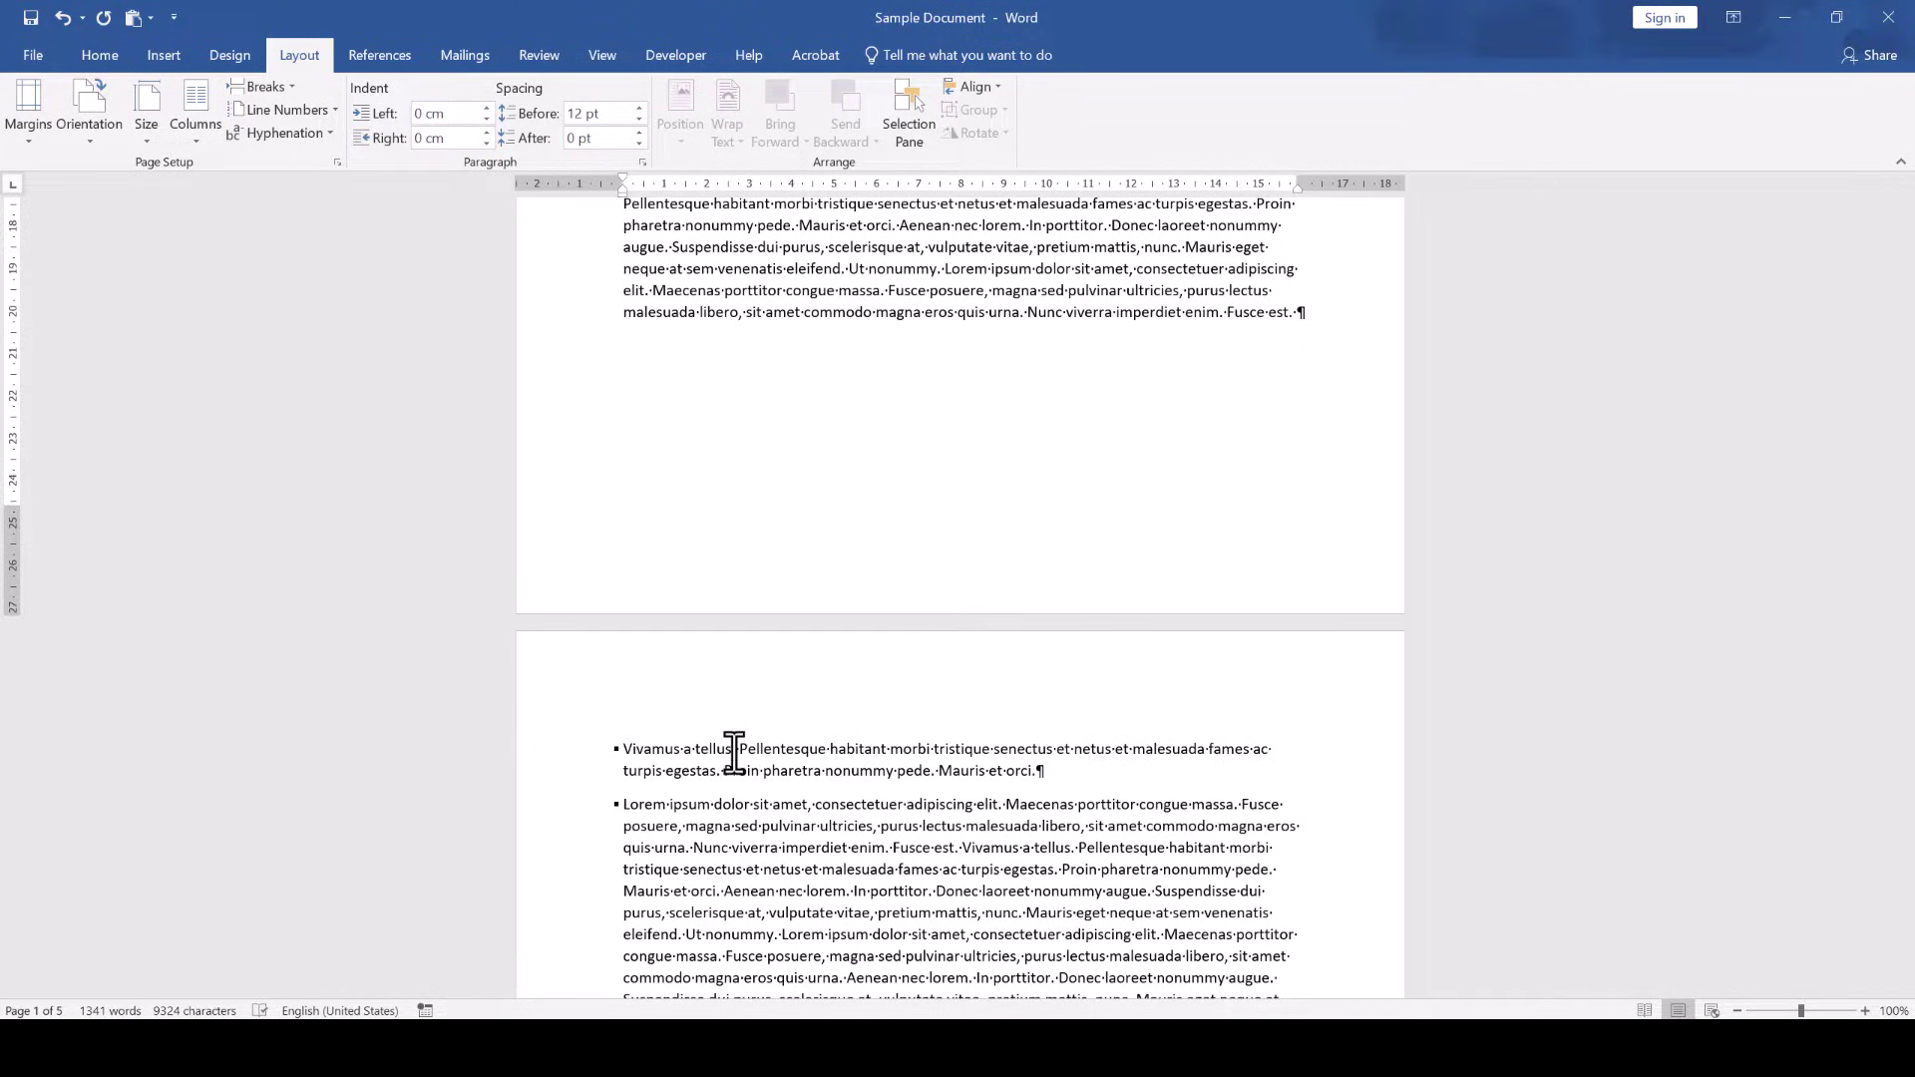
- Place the caret in the Vivamus a tellus bullet paragraph at the page 1–2 break
{"action": "left_click", "coordinate": [734, 751]}
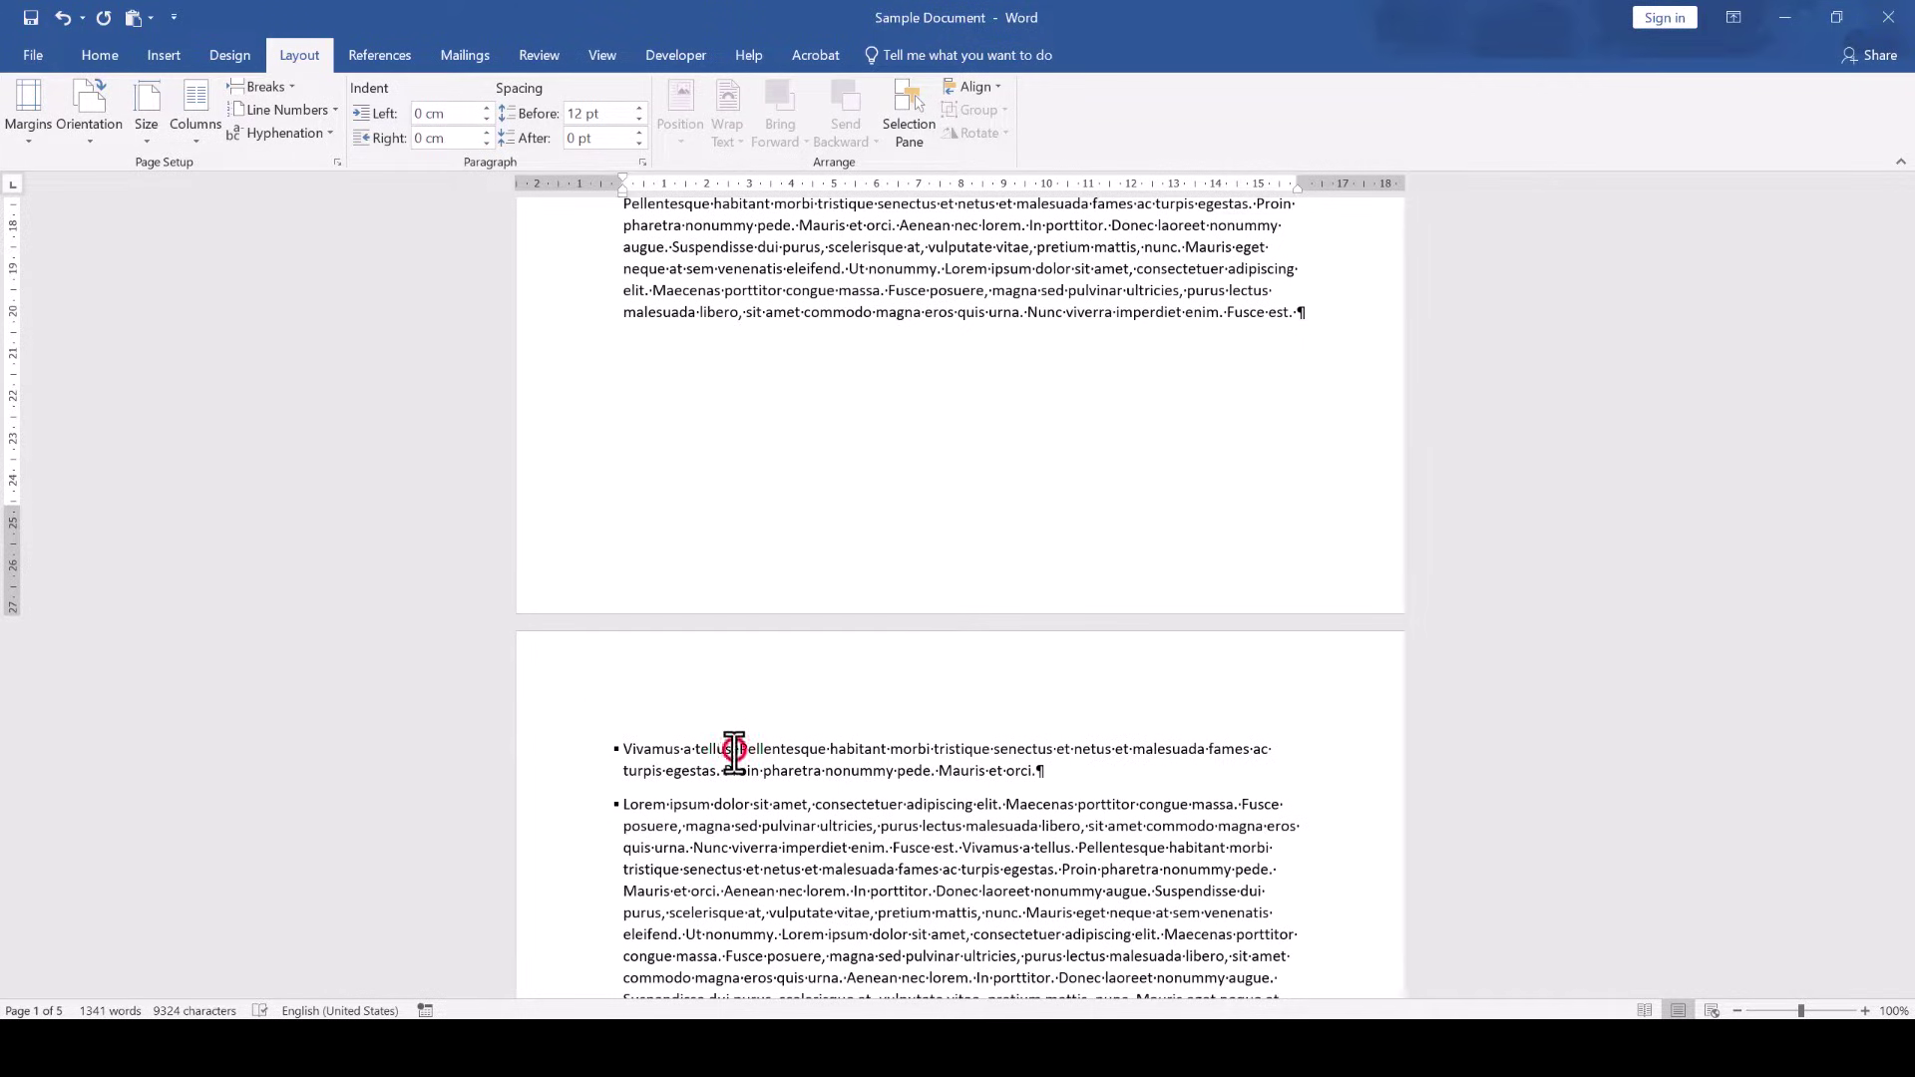
{"action": "left_click", "coordinate": [93, 55]}
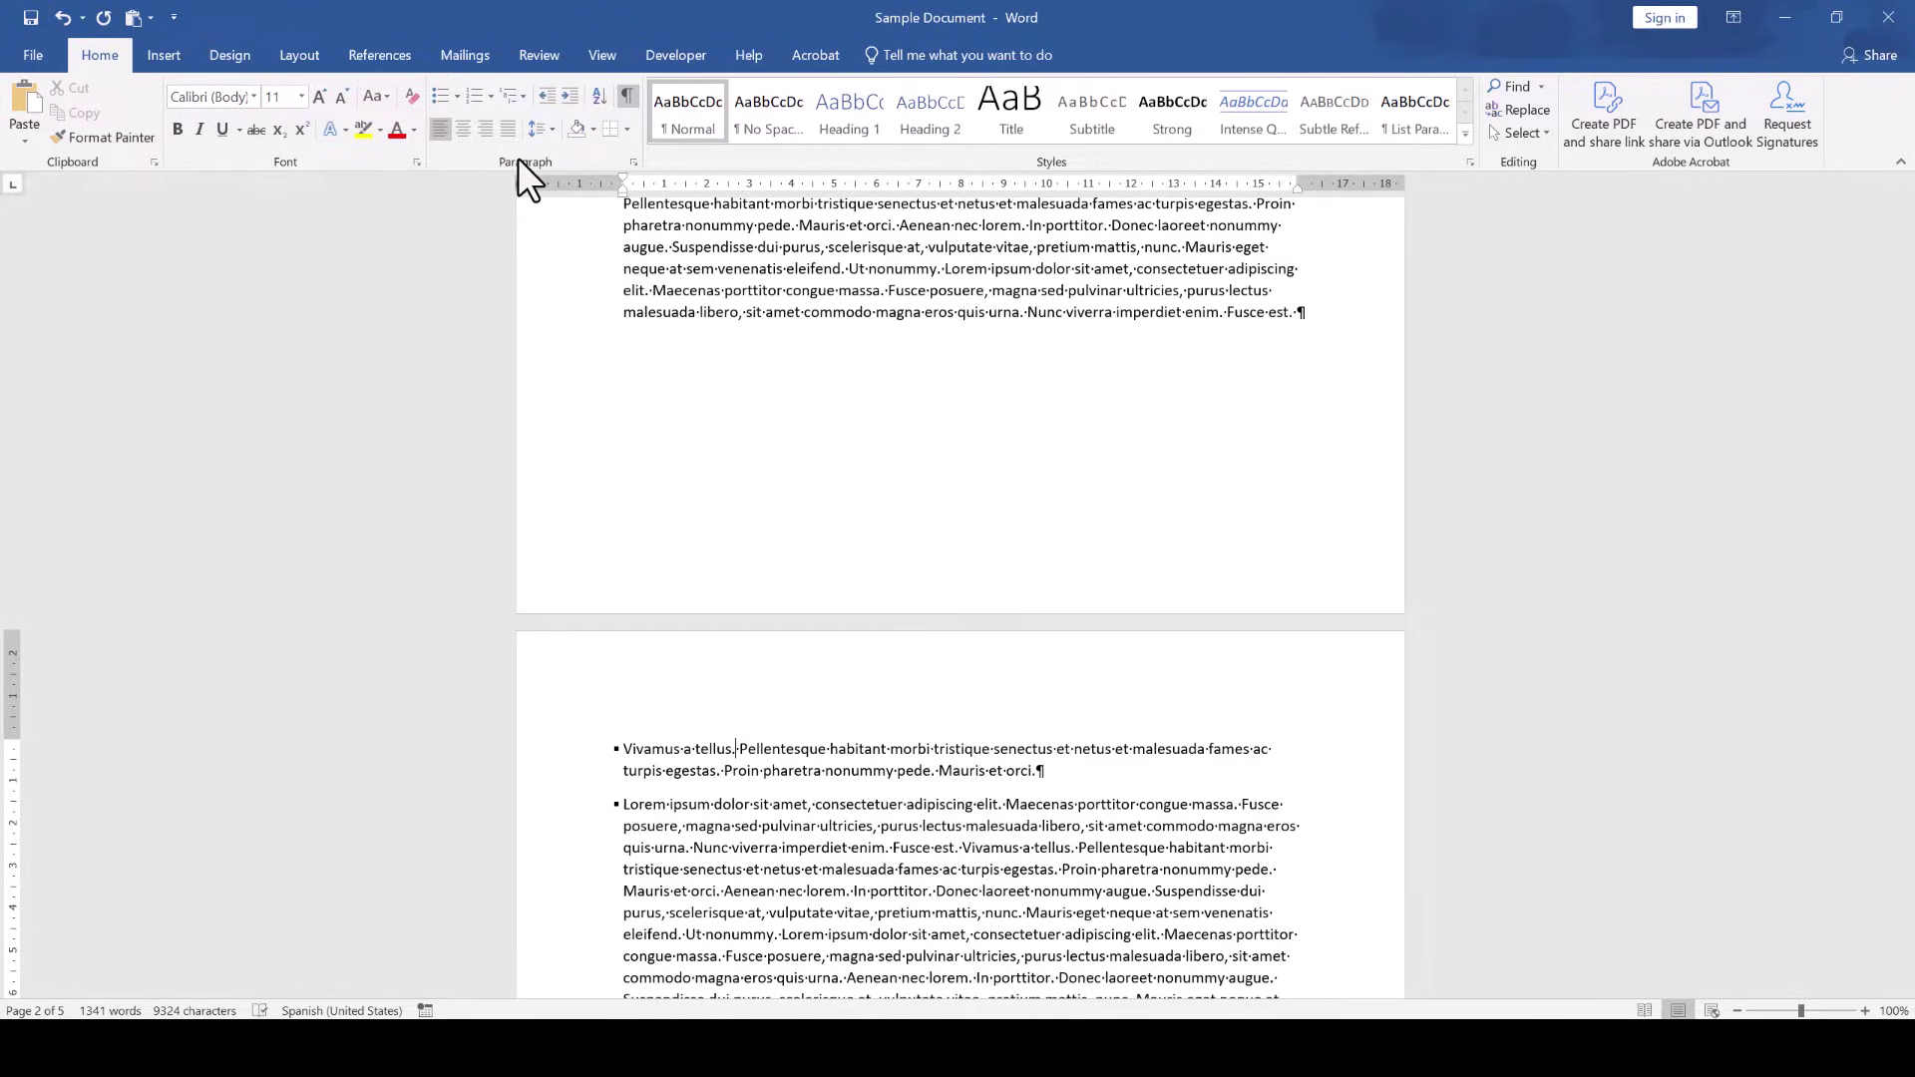
- Turn off Keep with next for the Vivamus a tellus paragraph
{"action": "left_click", "coordinate": [631, 161]}
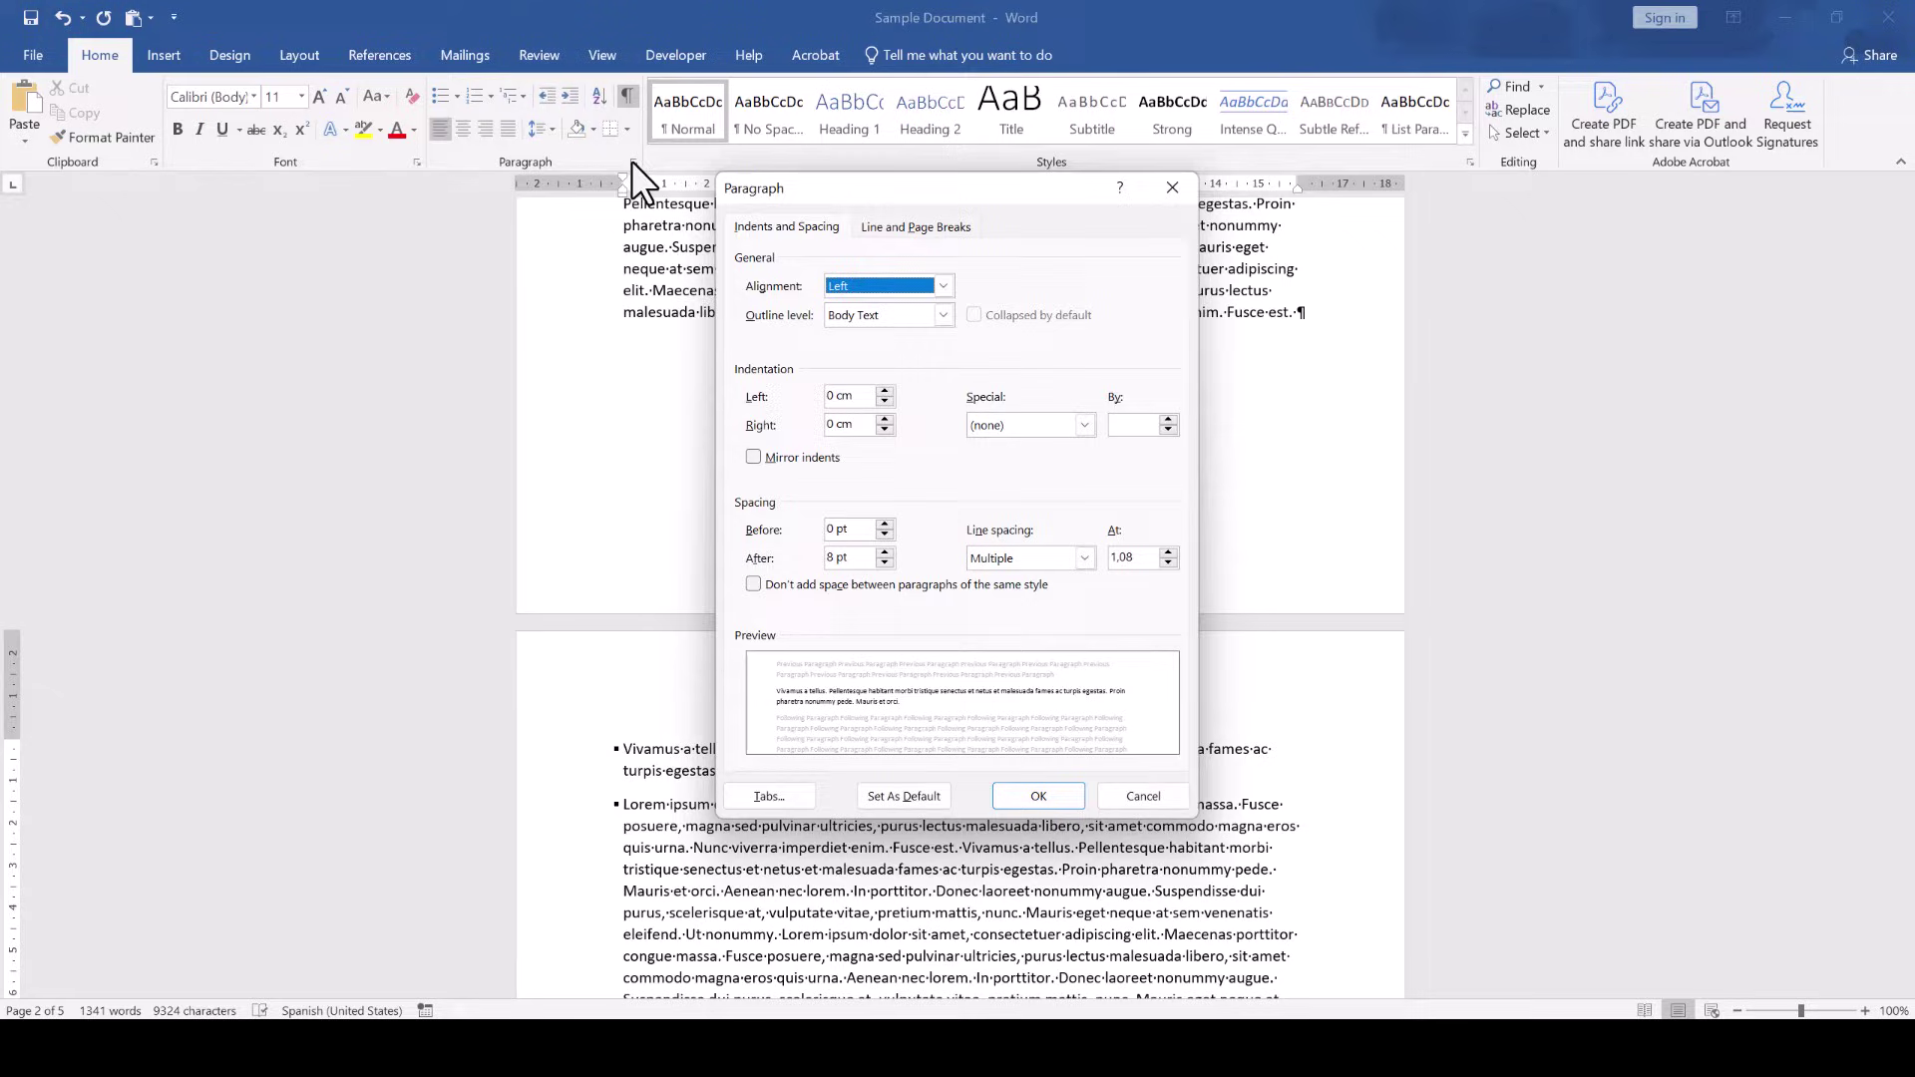
{"action": "left_click", "coordinate": [884, 228]}
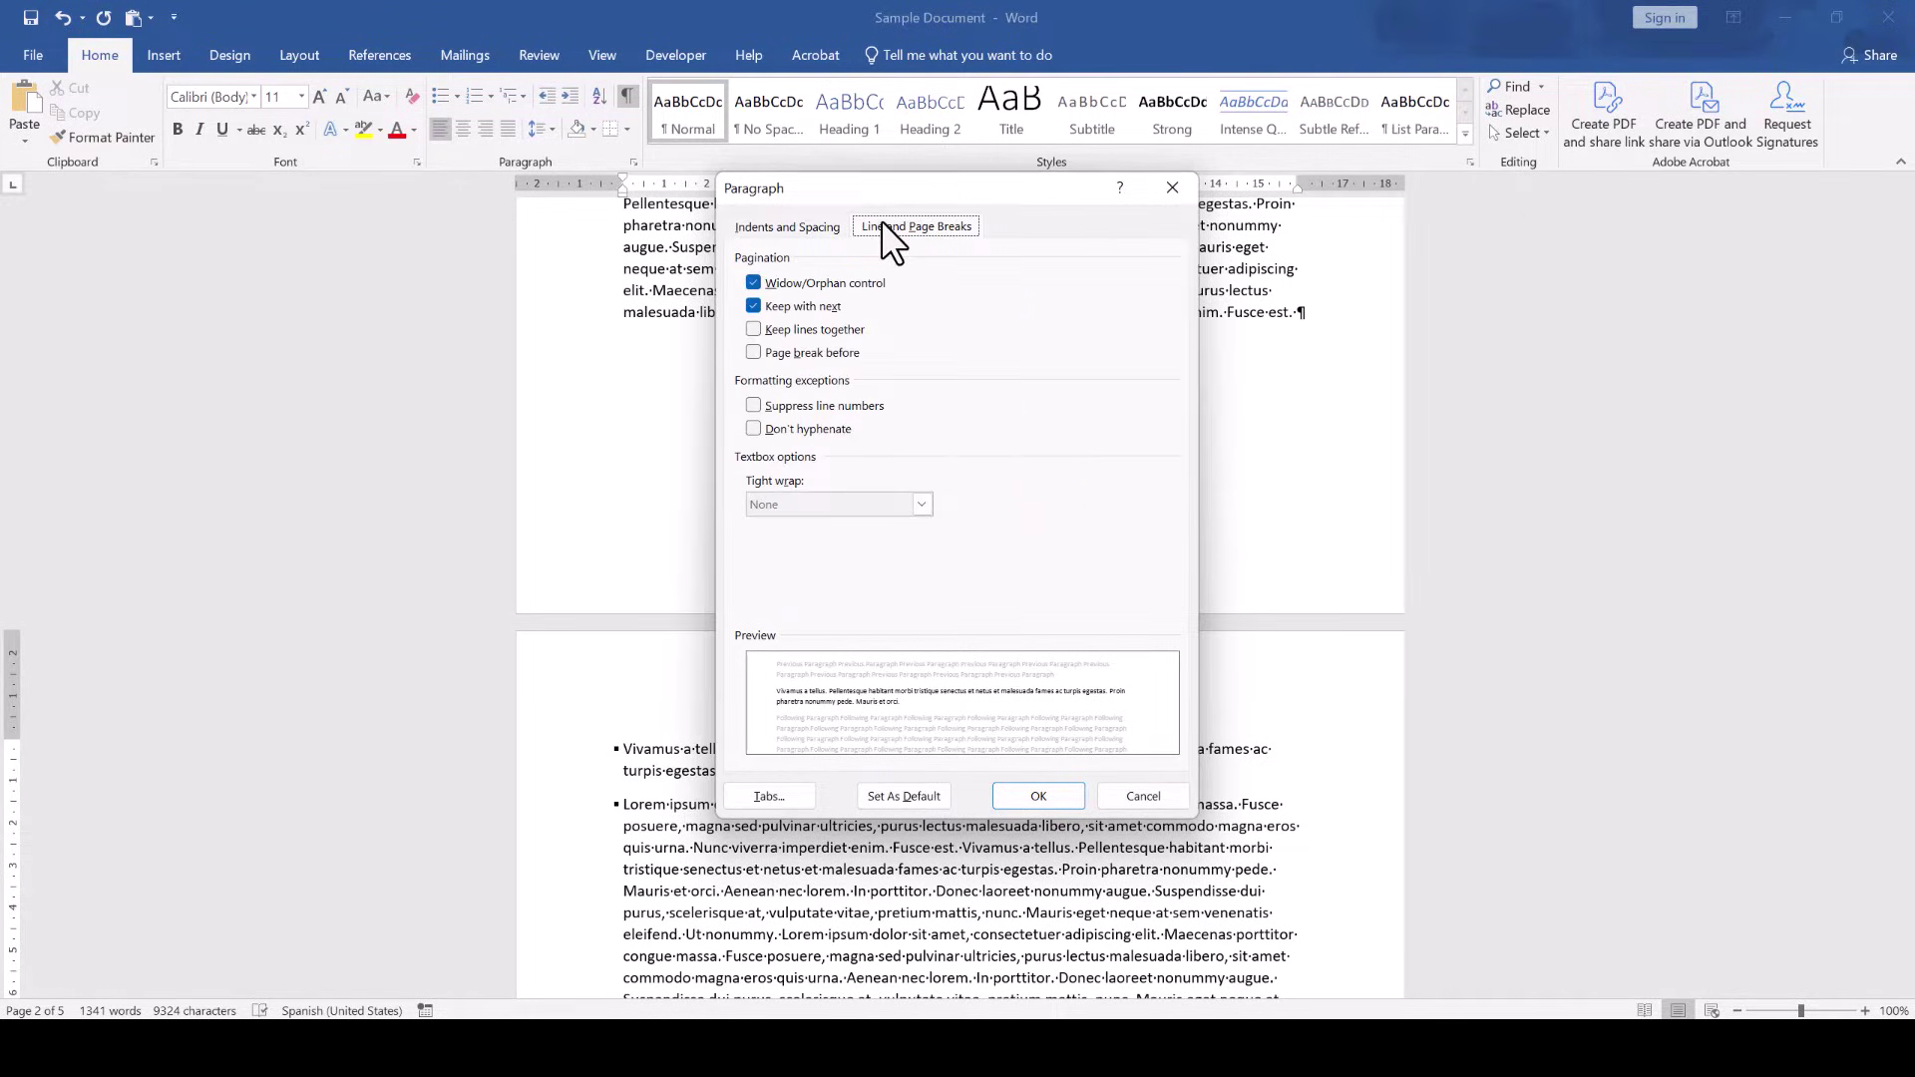
{"action": "left_click", "coordinate": [753, 305]}
{"action": "left_click", "coordinate": [1017, 792]}
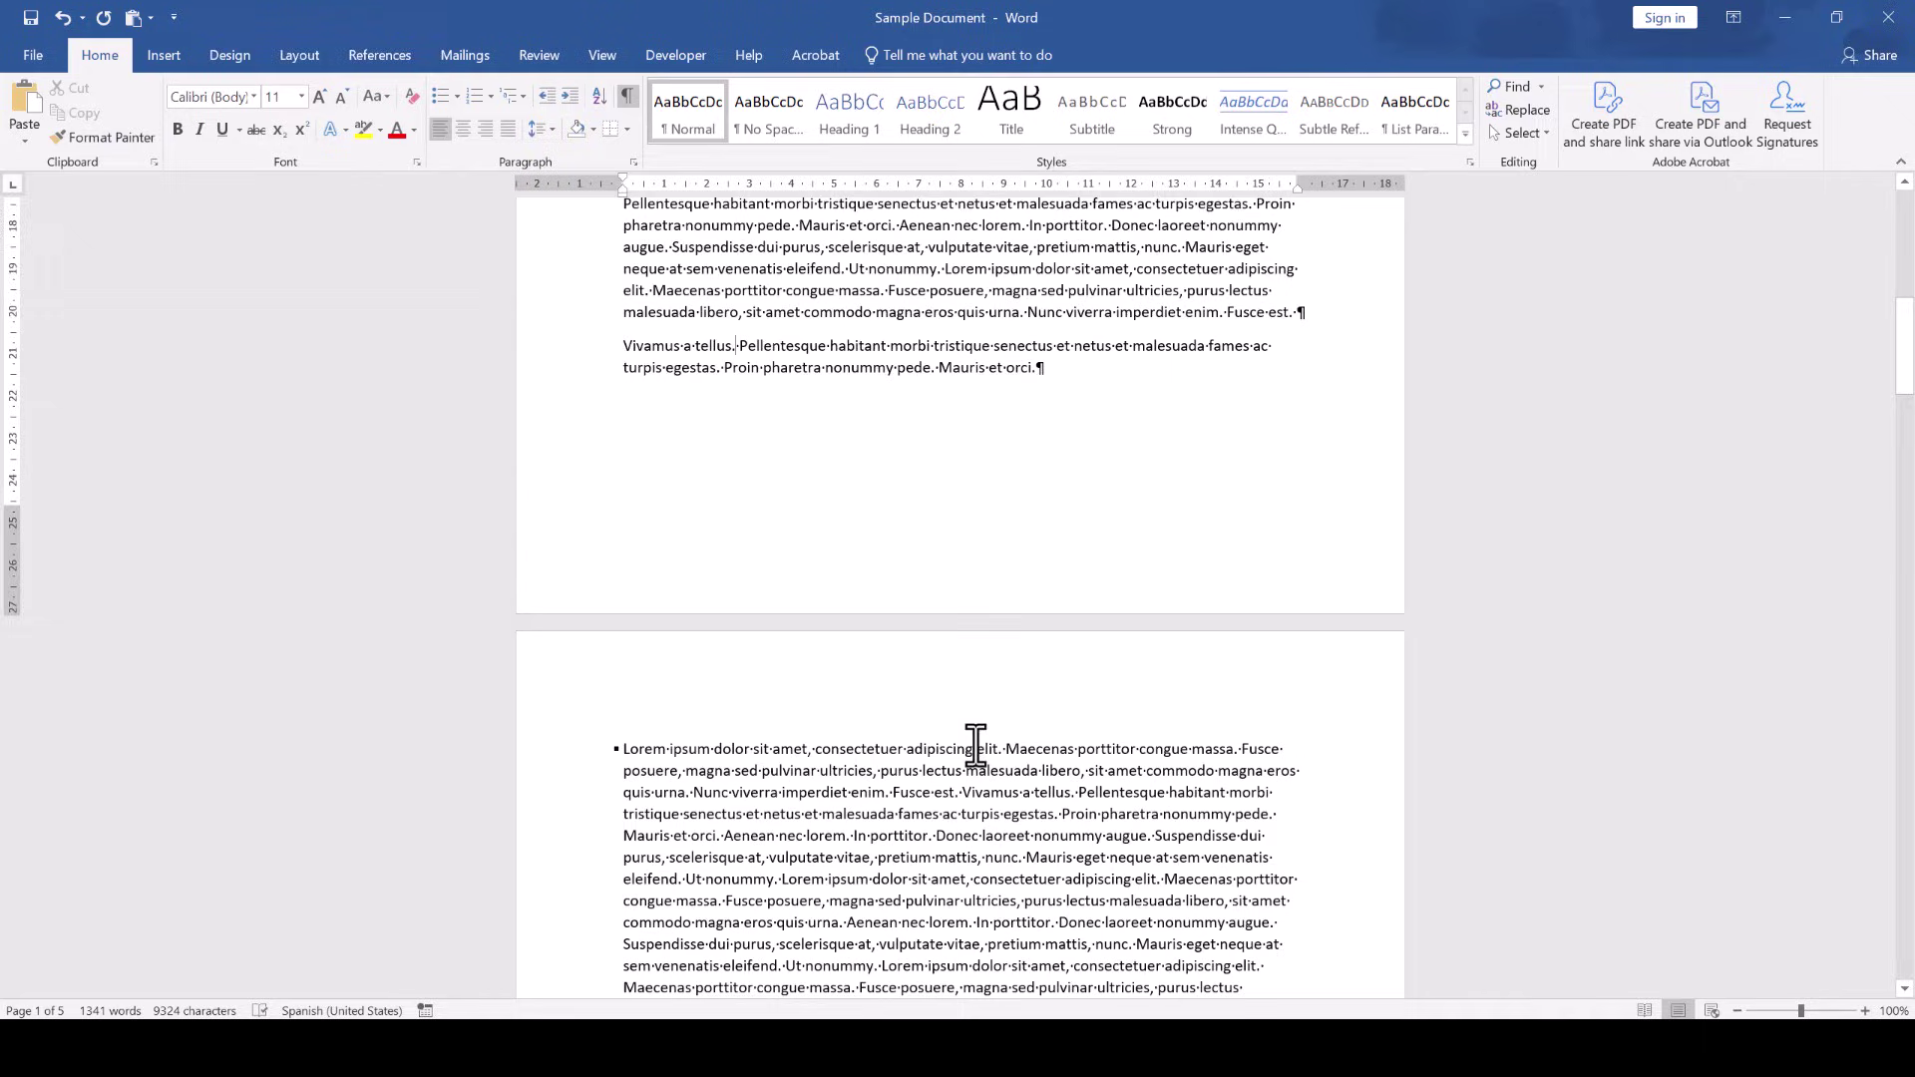
{"action": "scroll", "coordinate": [975, 744], "scroll_direction": "down", "scroll_amount": 2}
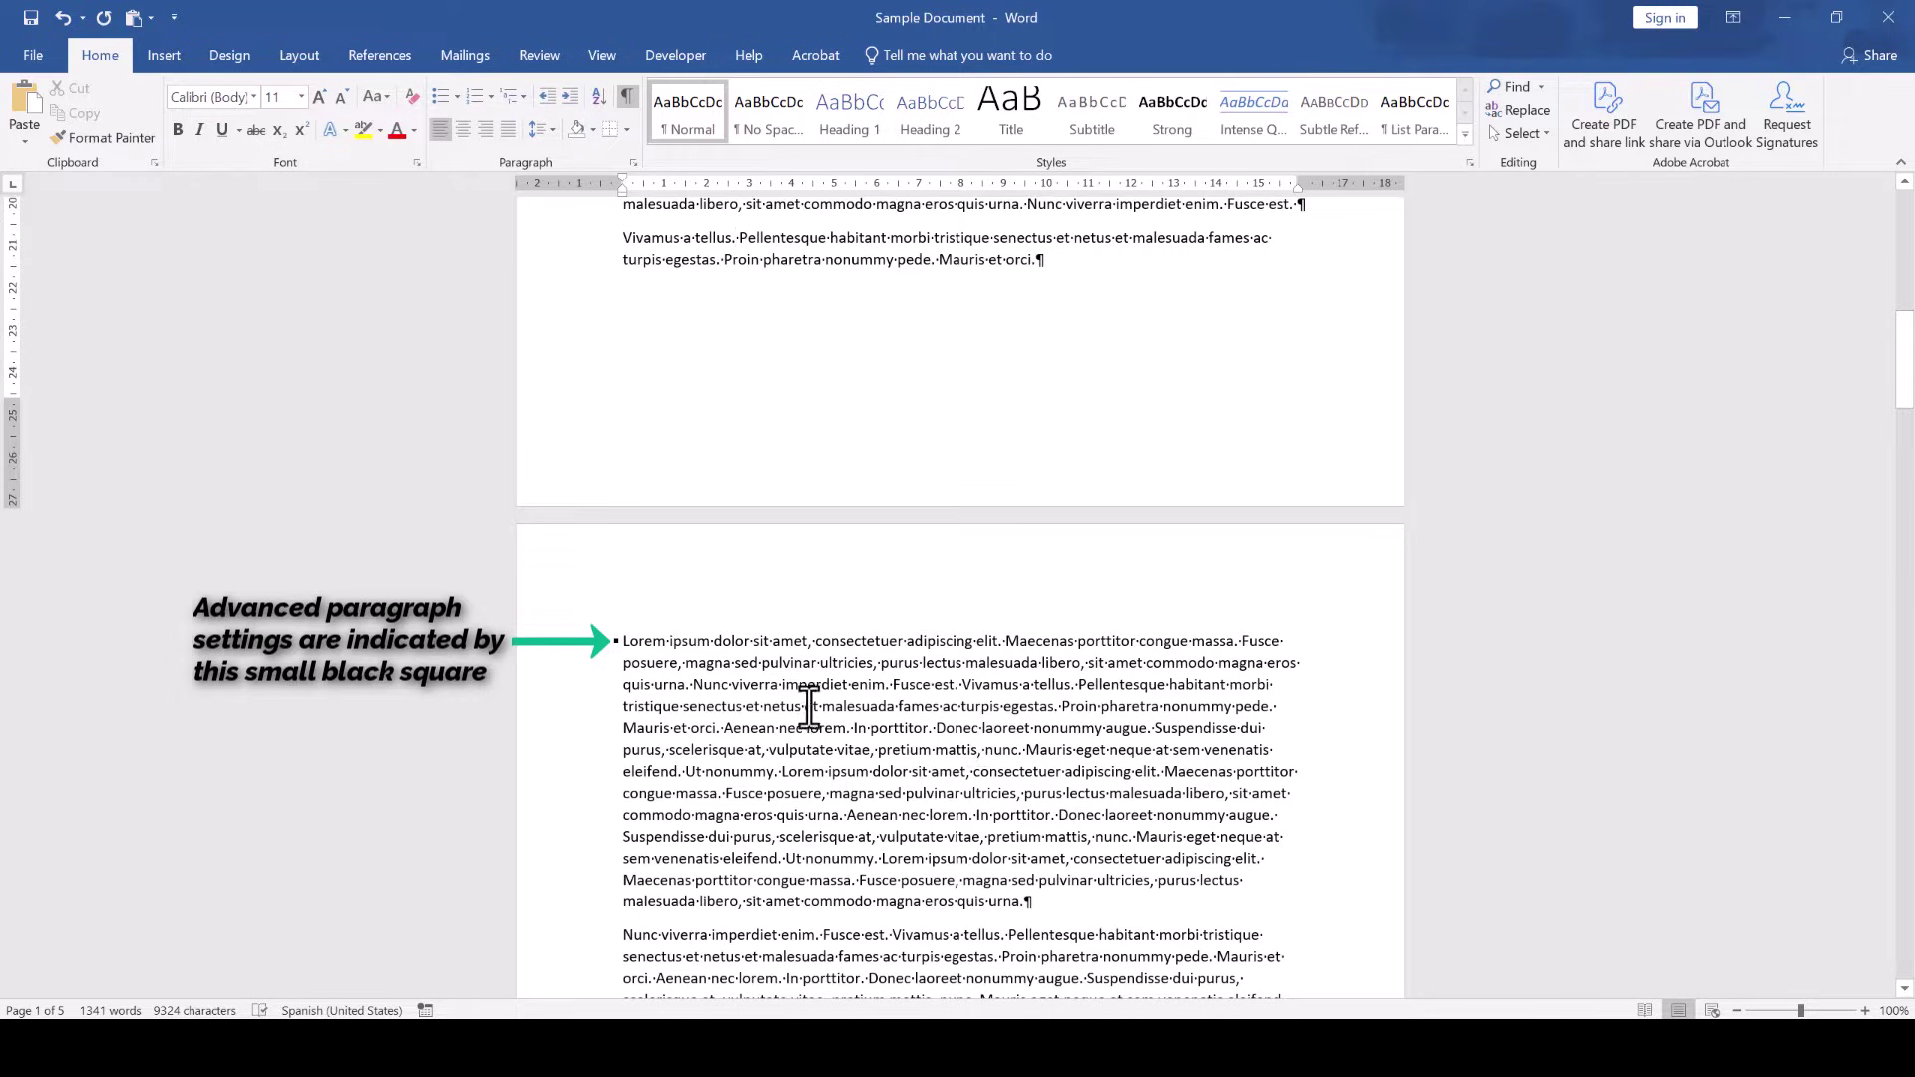
- Open the Paragraph settings for the Lorem ipsum paragraph at the top of page 2
{"action": "left_click", "coordinate": [756, 692]}
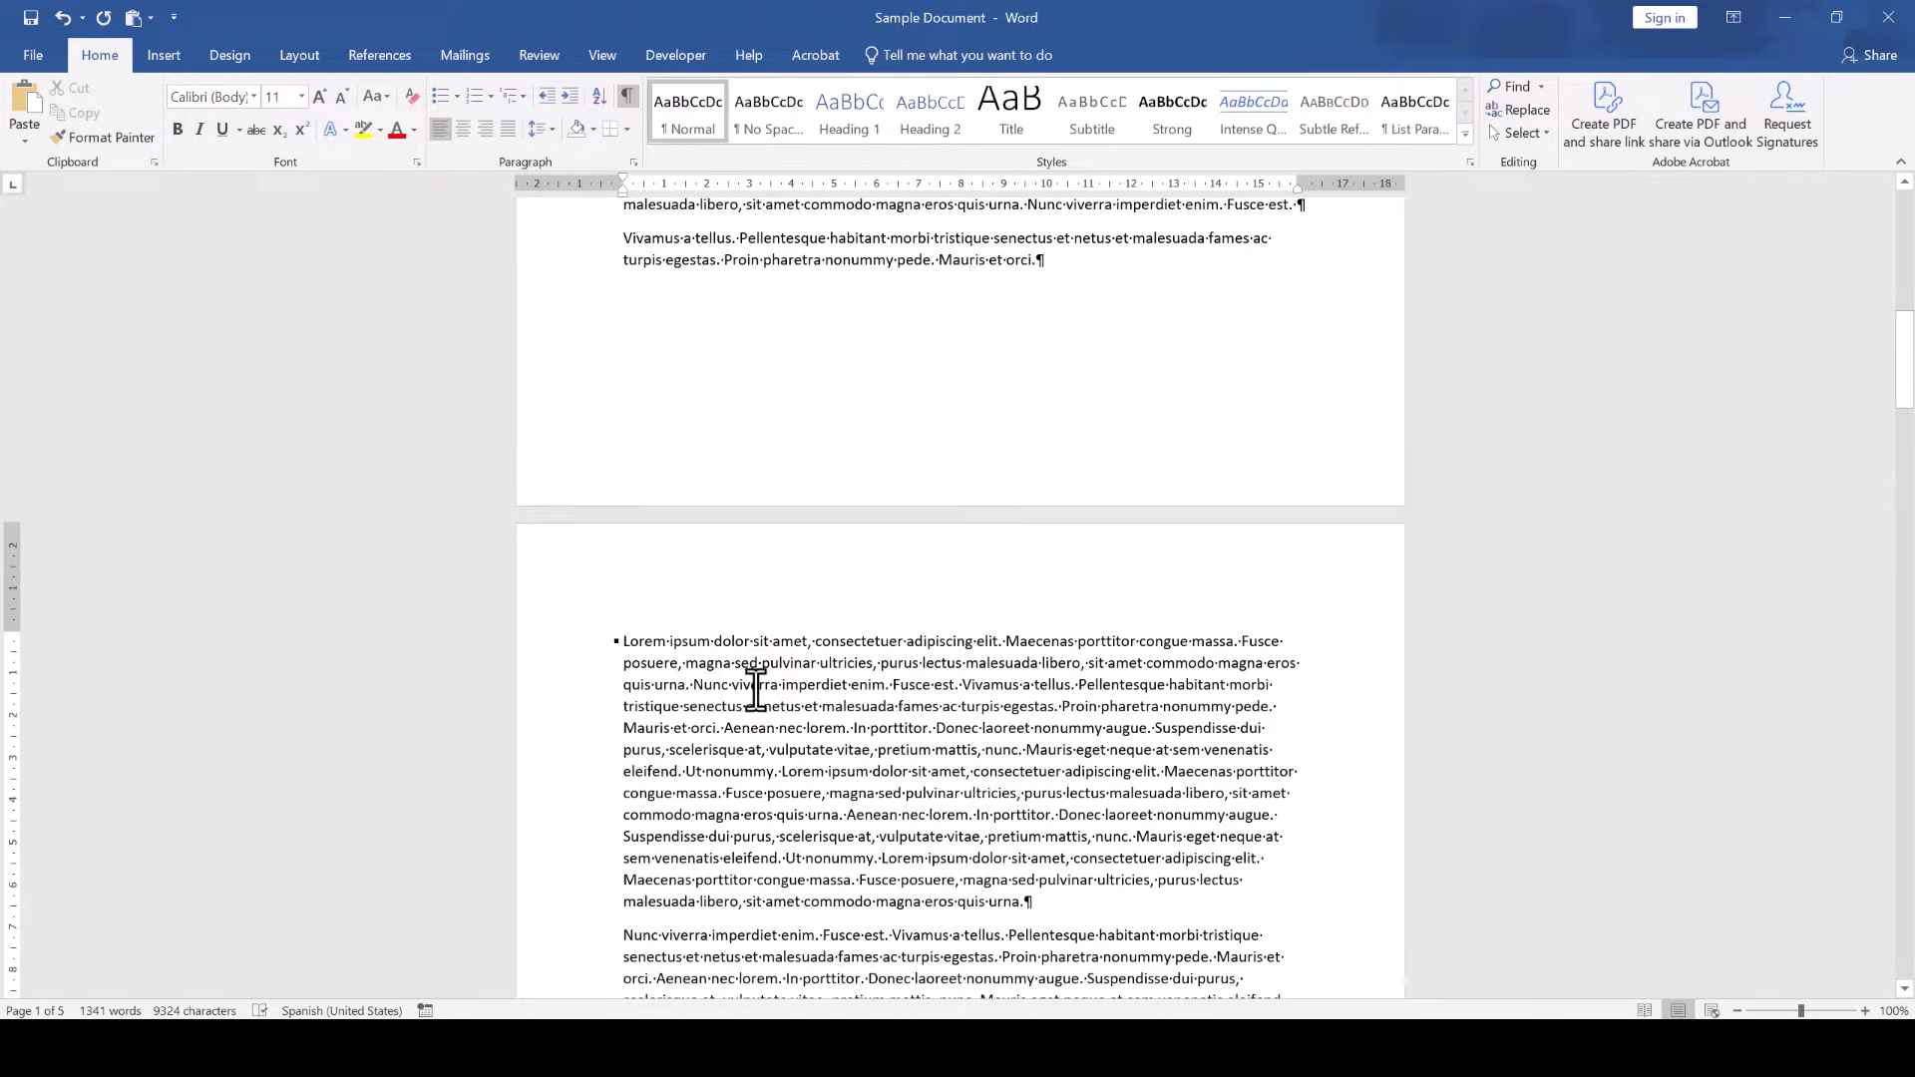
{"action": "left_click", "coordinate": [639, 157]}
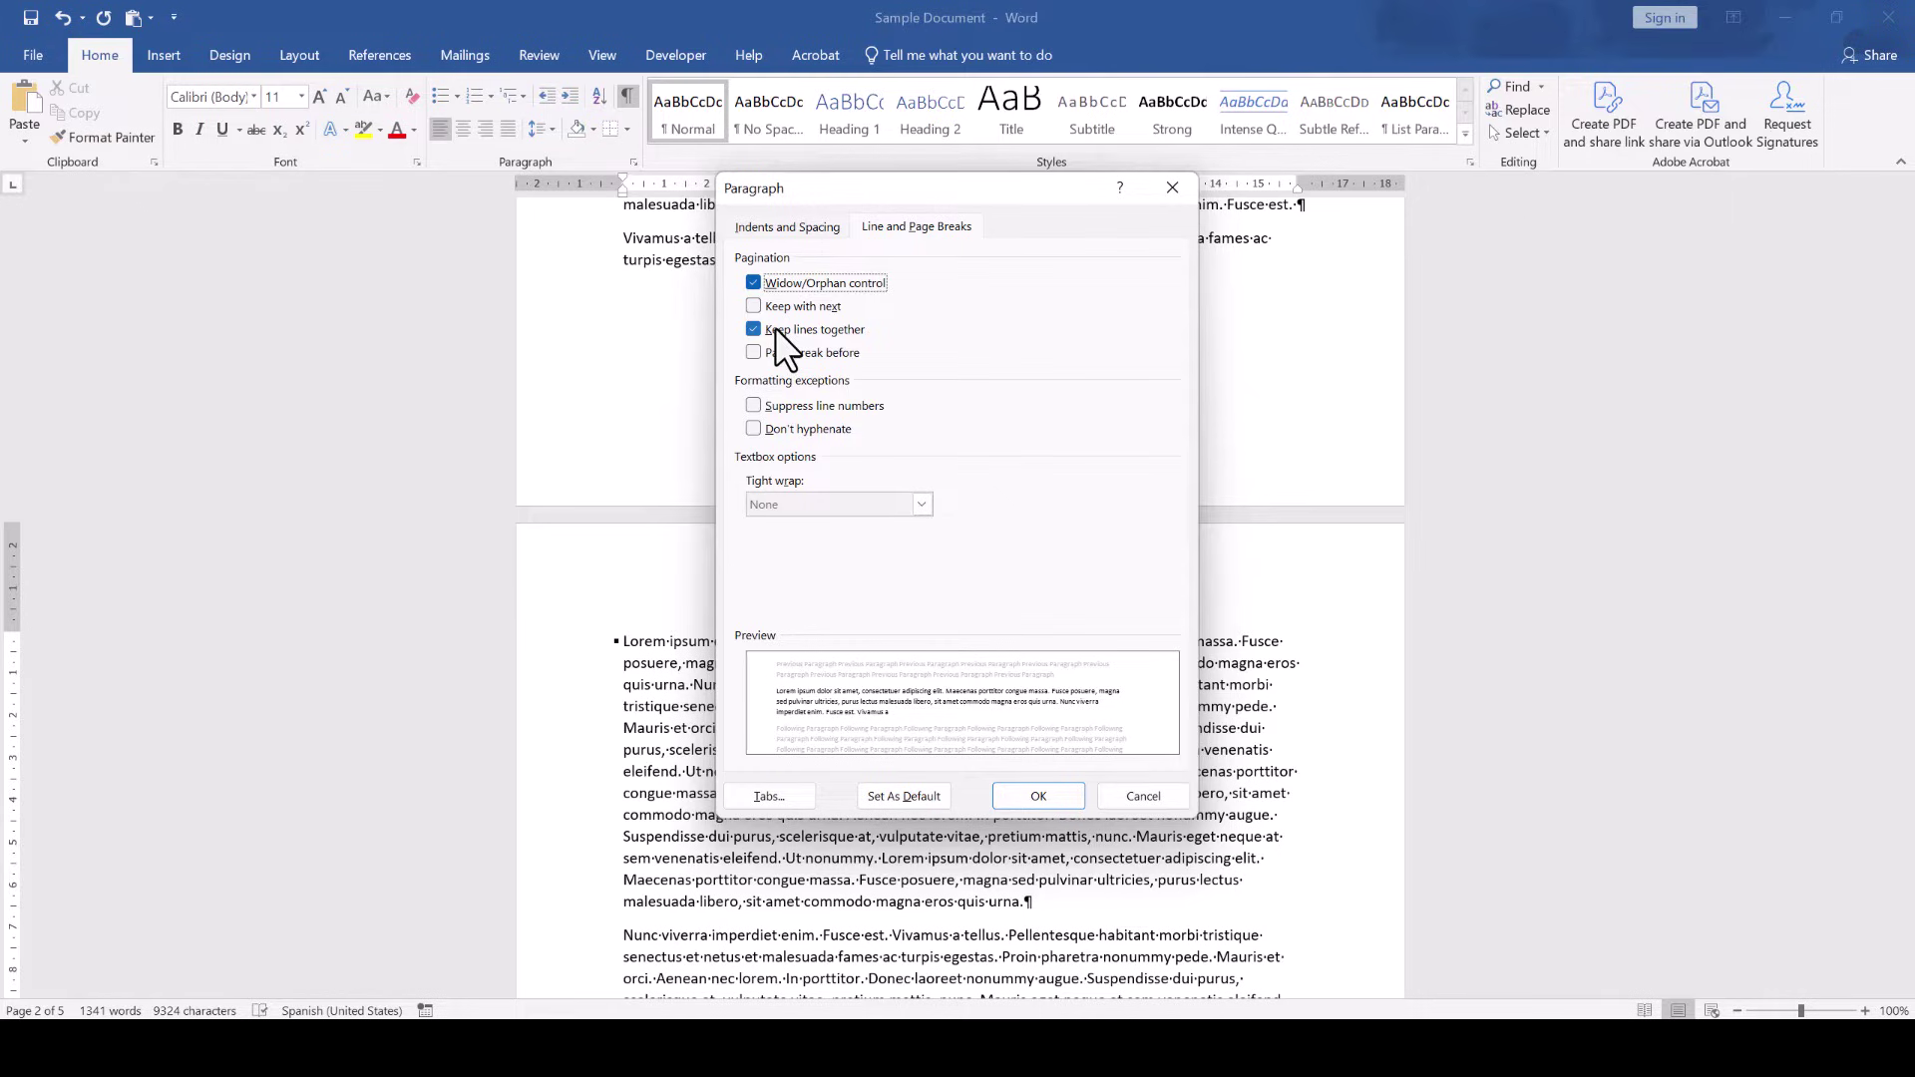
- Turn off Keep lines together for the Lorem ipsum paragraph so it splits across pages
{"action": "left_click_drag", "start_coordinate": [806, 183], "coordinate": [1244, 222]}
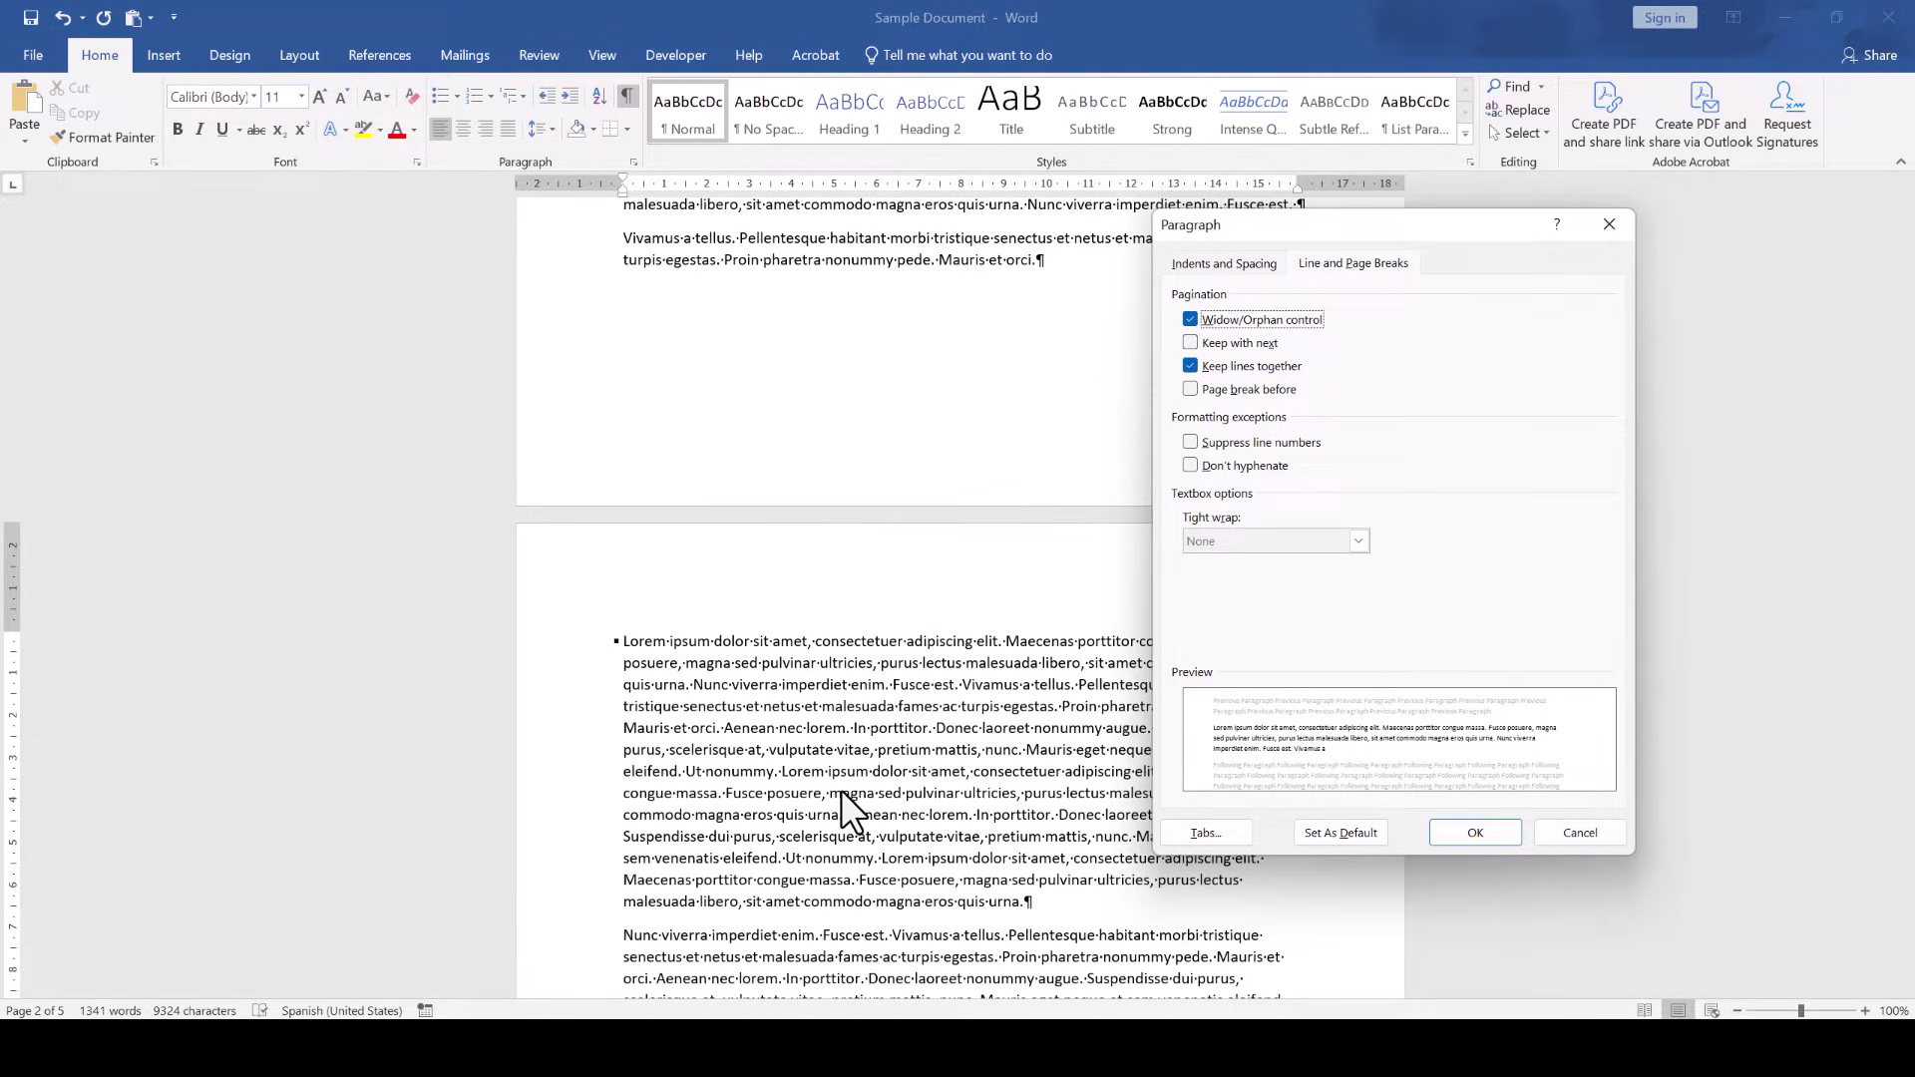
{"action": "left_click", "coordinate": [1224, 370]}
{"action": "left_click", "coordinate": [1447, 823]}
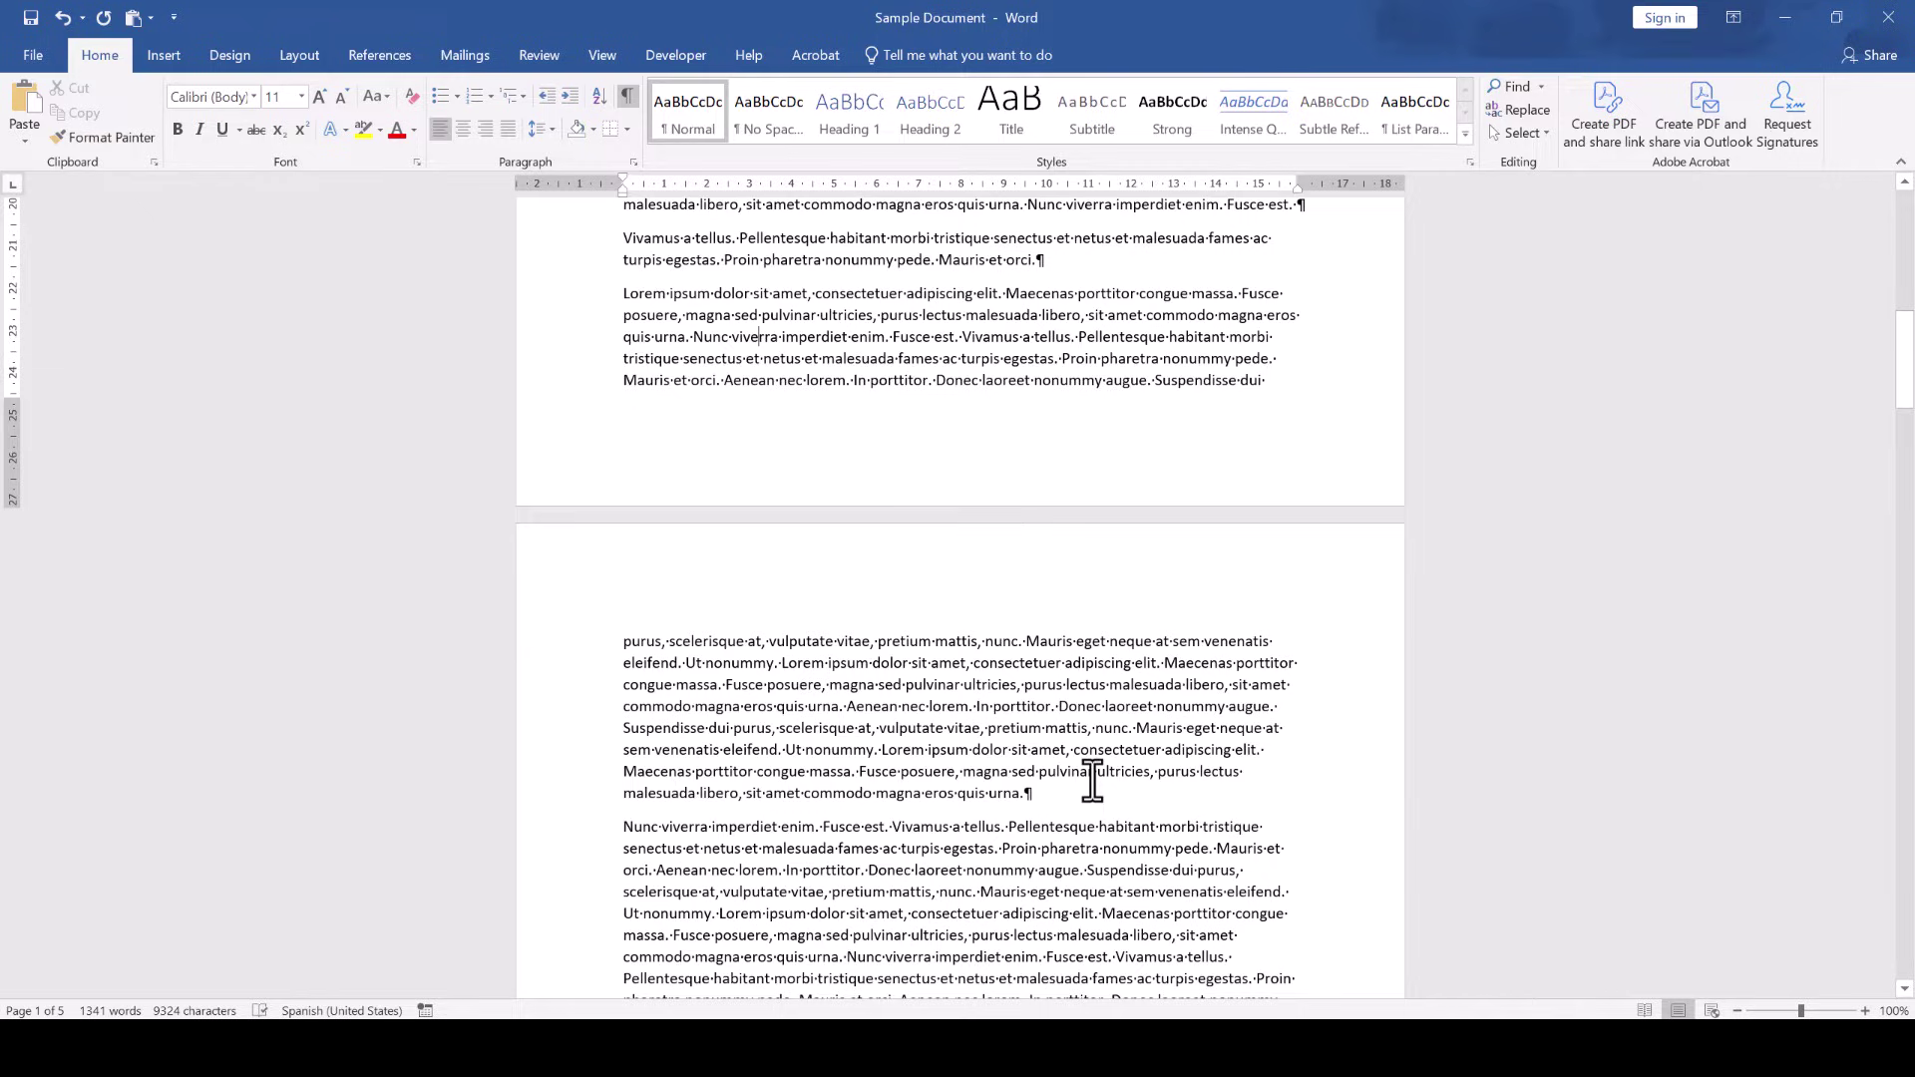
{"action": "scroll", "coordinate": [1093, 780], "scroll_direction": "down", "scroll_amount": 8}
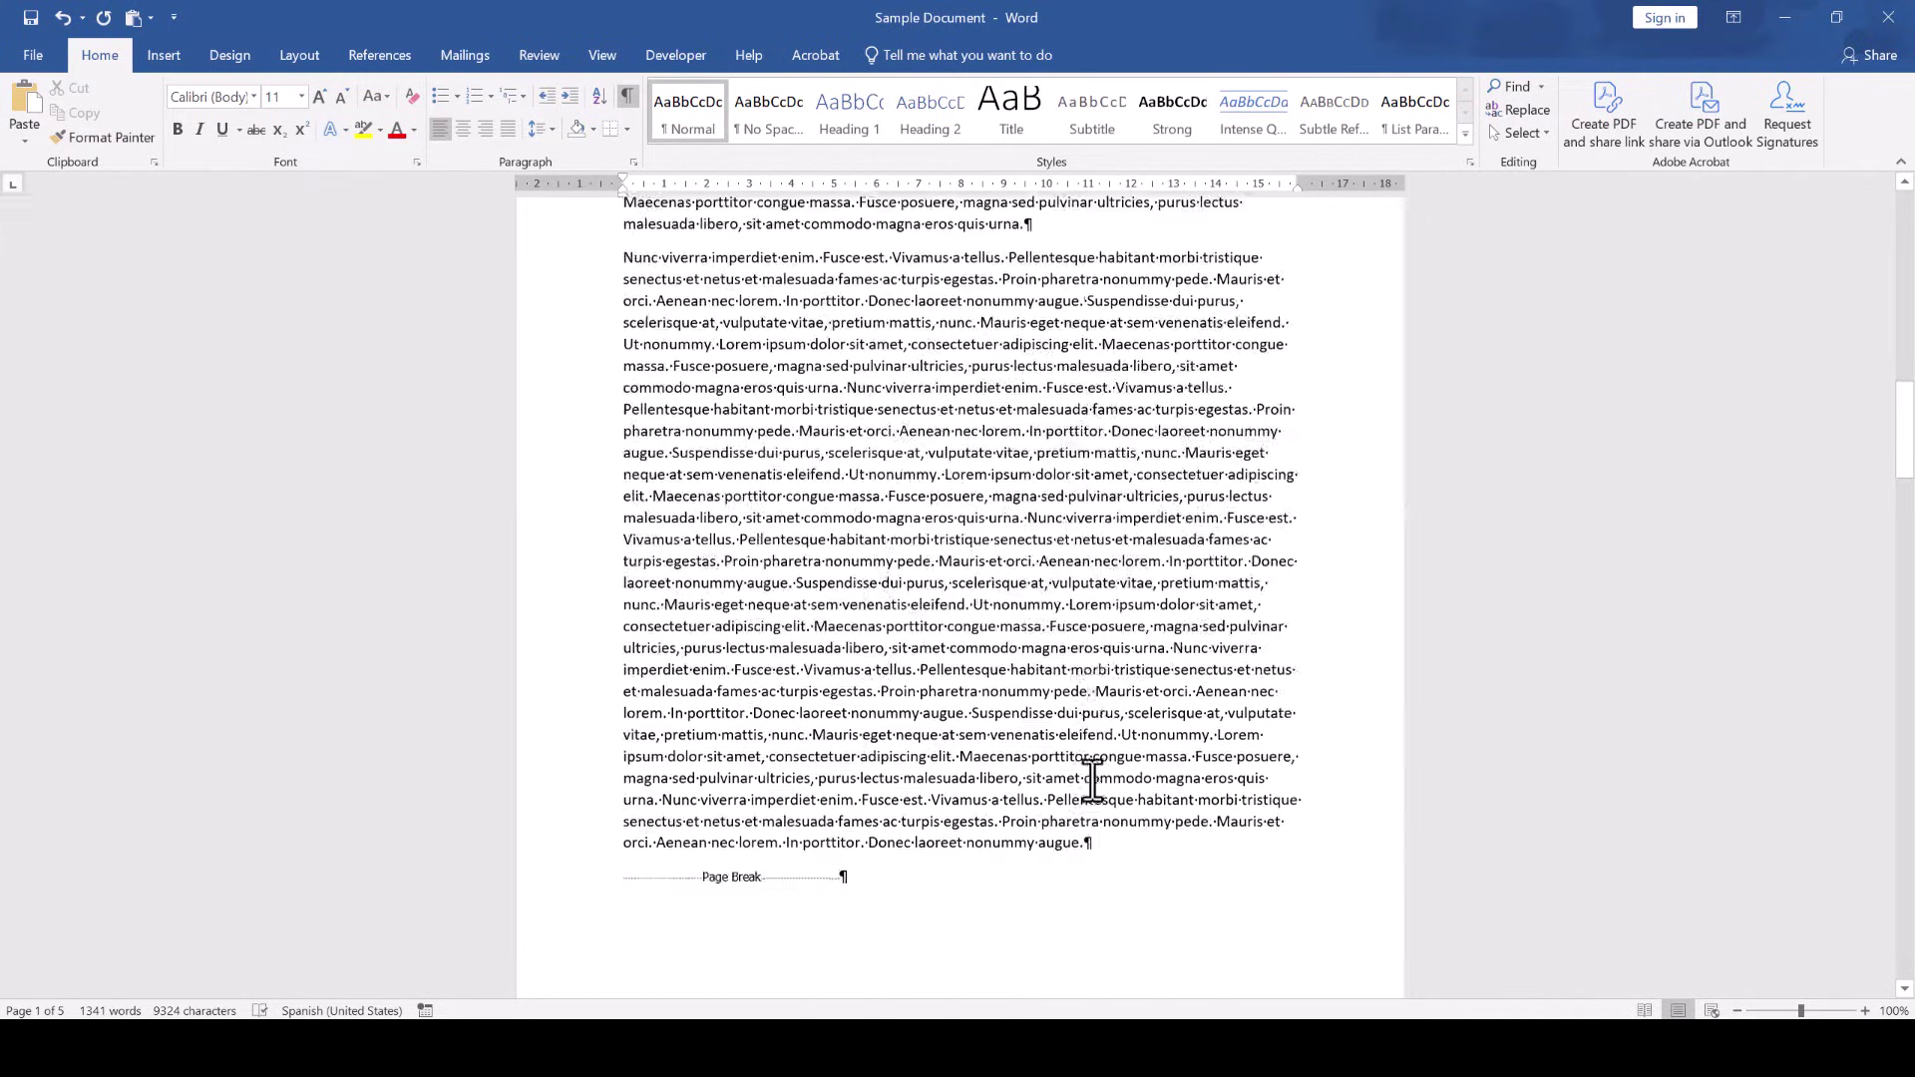
{"action": "scroll", "coordinate": [1093, 780], "scroll_direction": "down", "scroll_amount": 7}
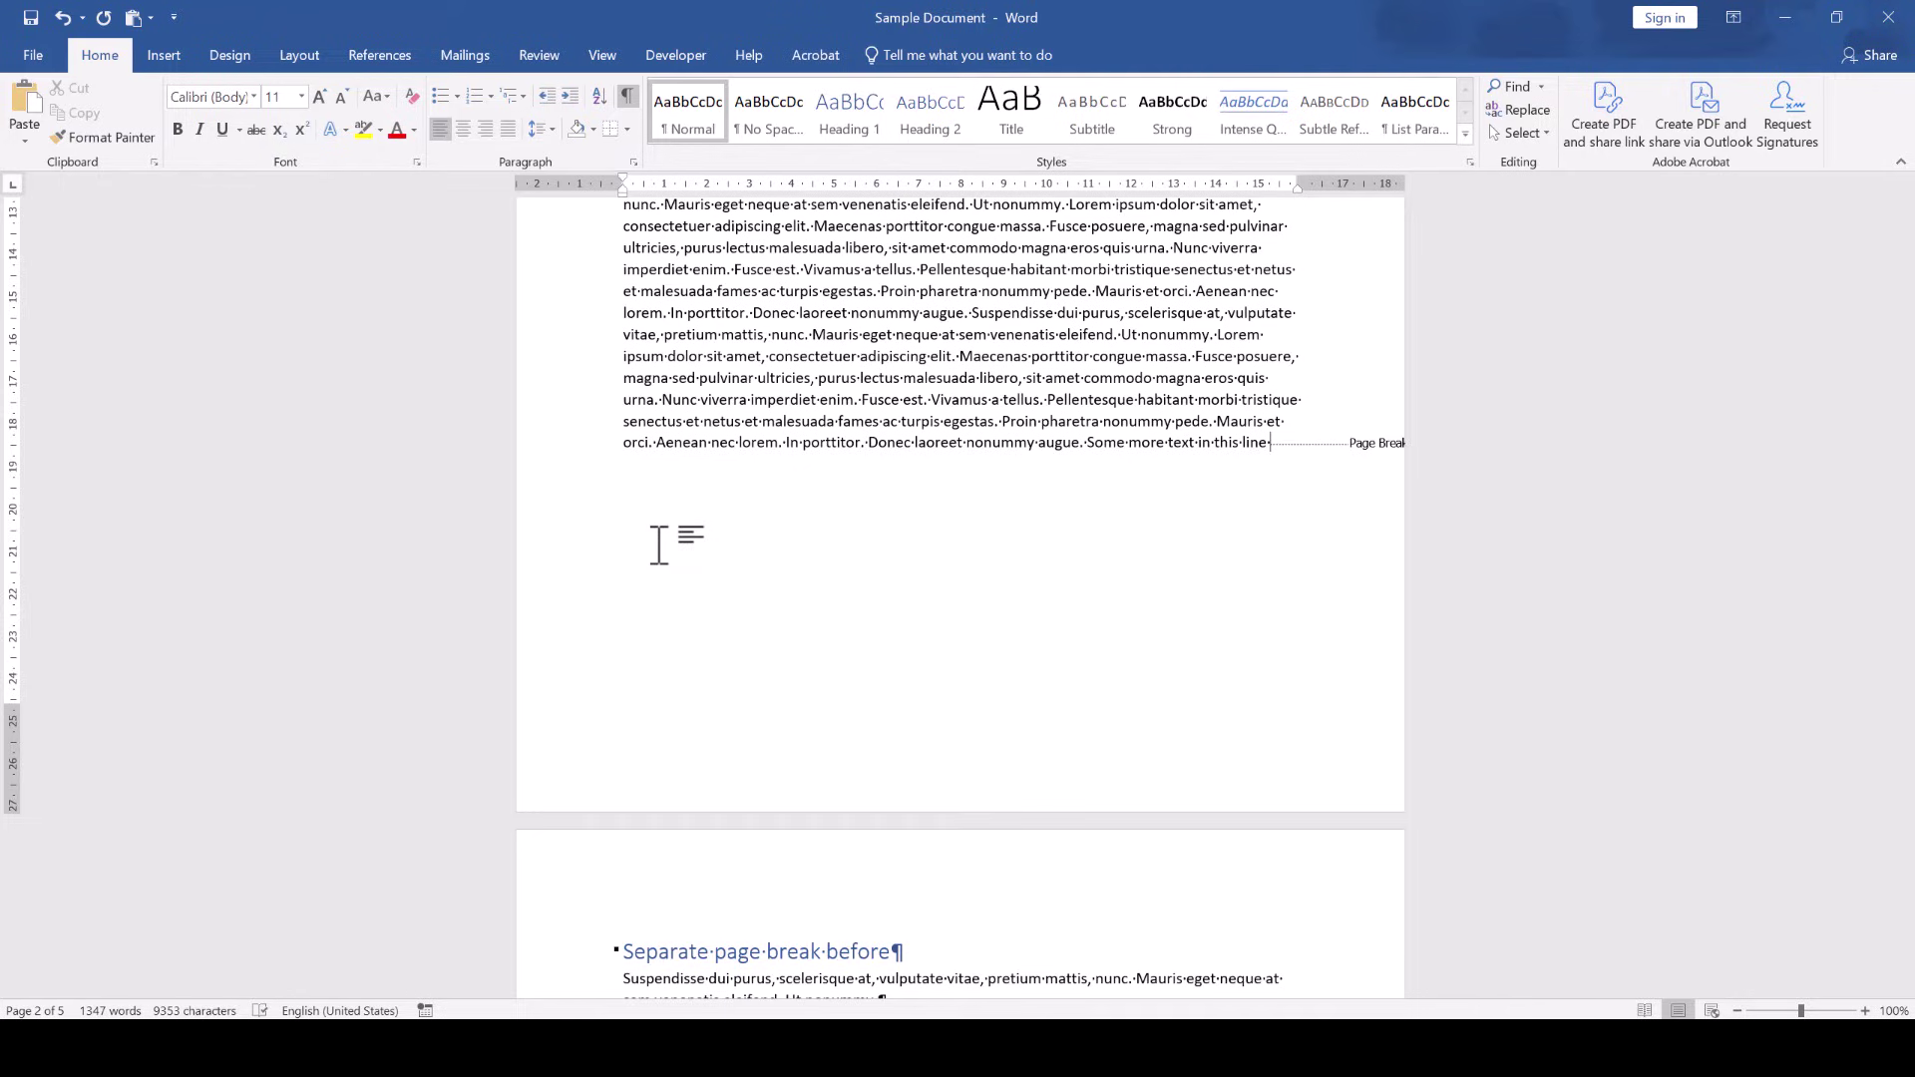
- Delete the manual page break after 'Some more text in this line'
{"action": "key", "text": "Delete"}
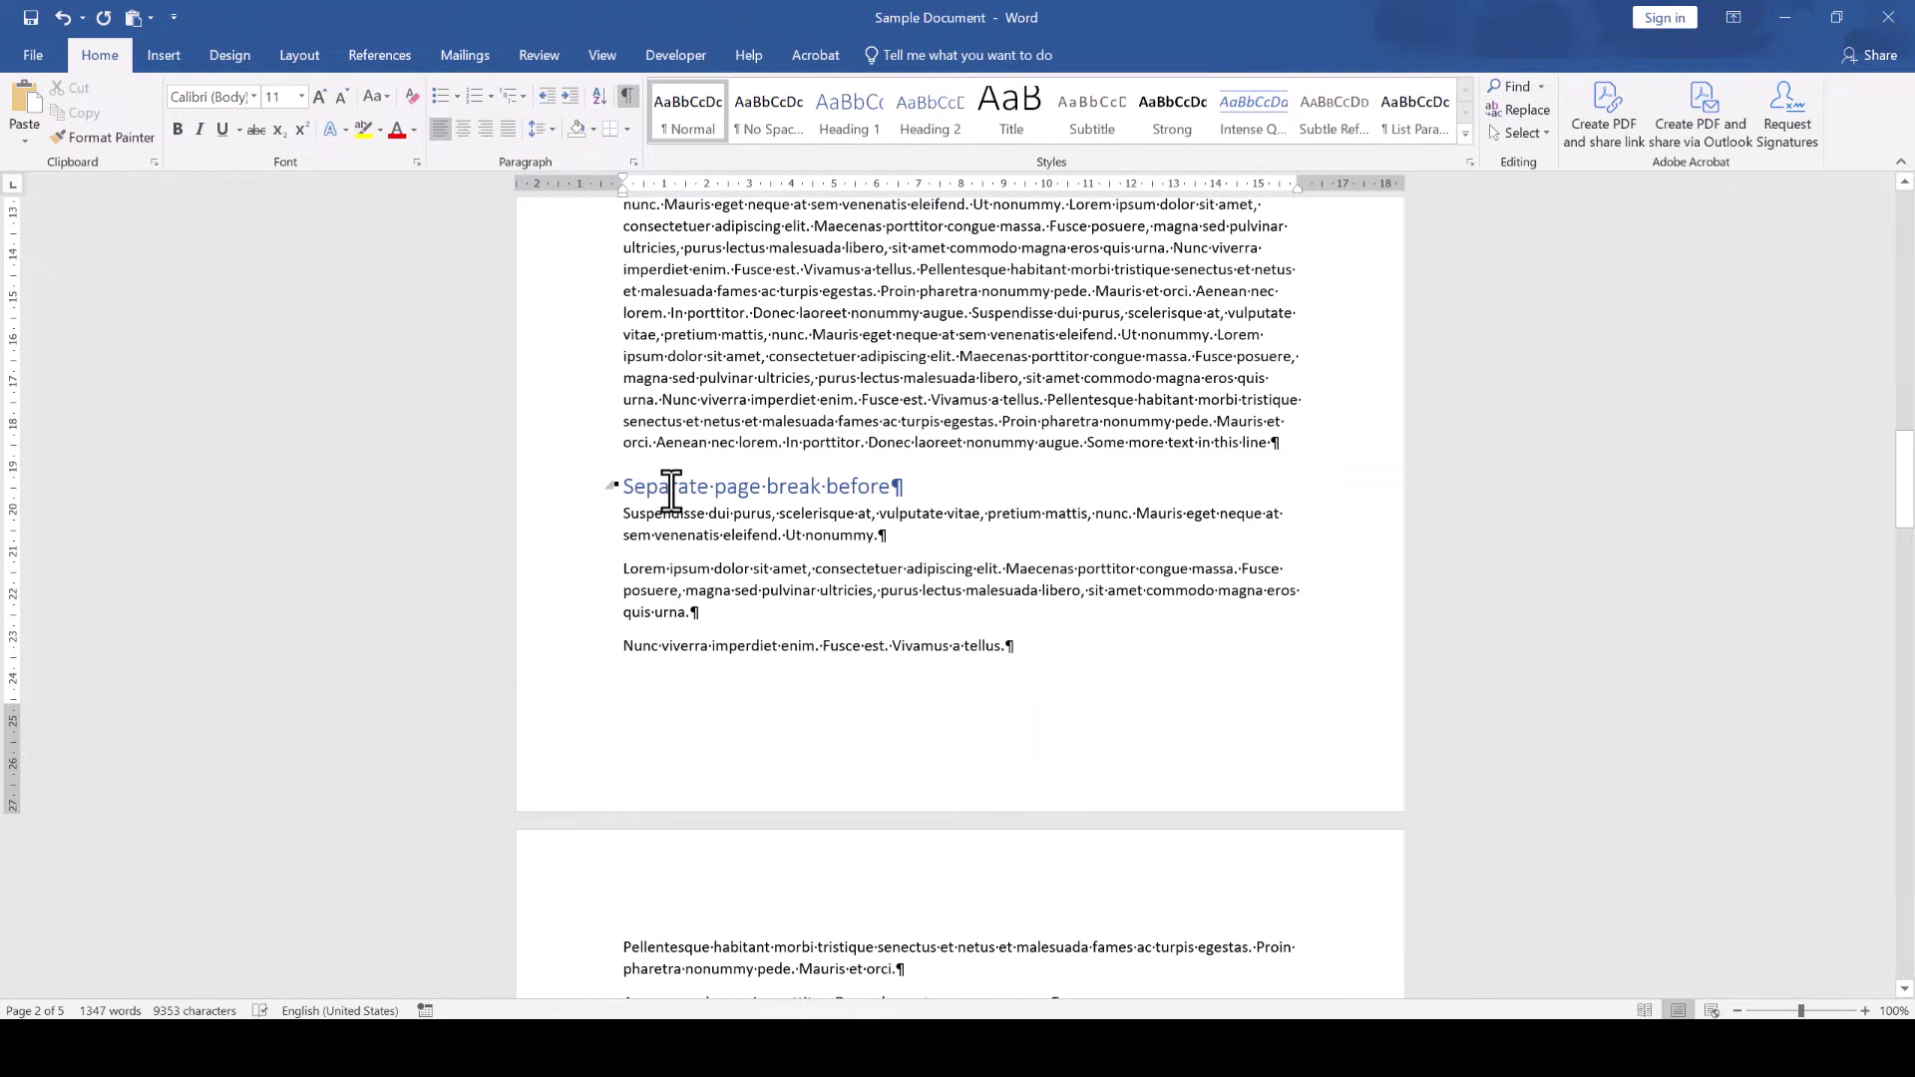
- Place the caret in the Integrated page break heading
{"action": "left_click", "coordinate": [671, 489]}
{"action": "scroll", "coordinate": [799, 650], "scroll_direction": "down", "scroll_amount": 1}
{"action": "scroll", "coordinate": [803, 651], "scroll_direction": "down", "scroll_amount": 5}
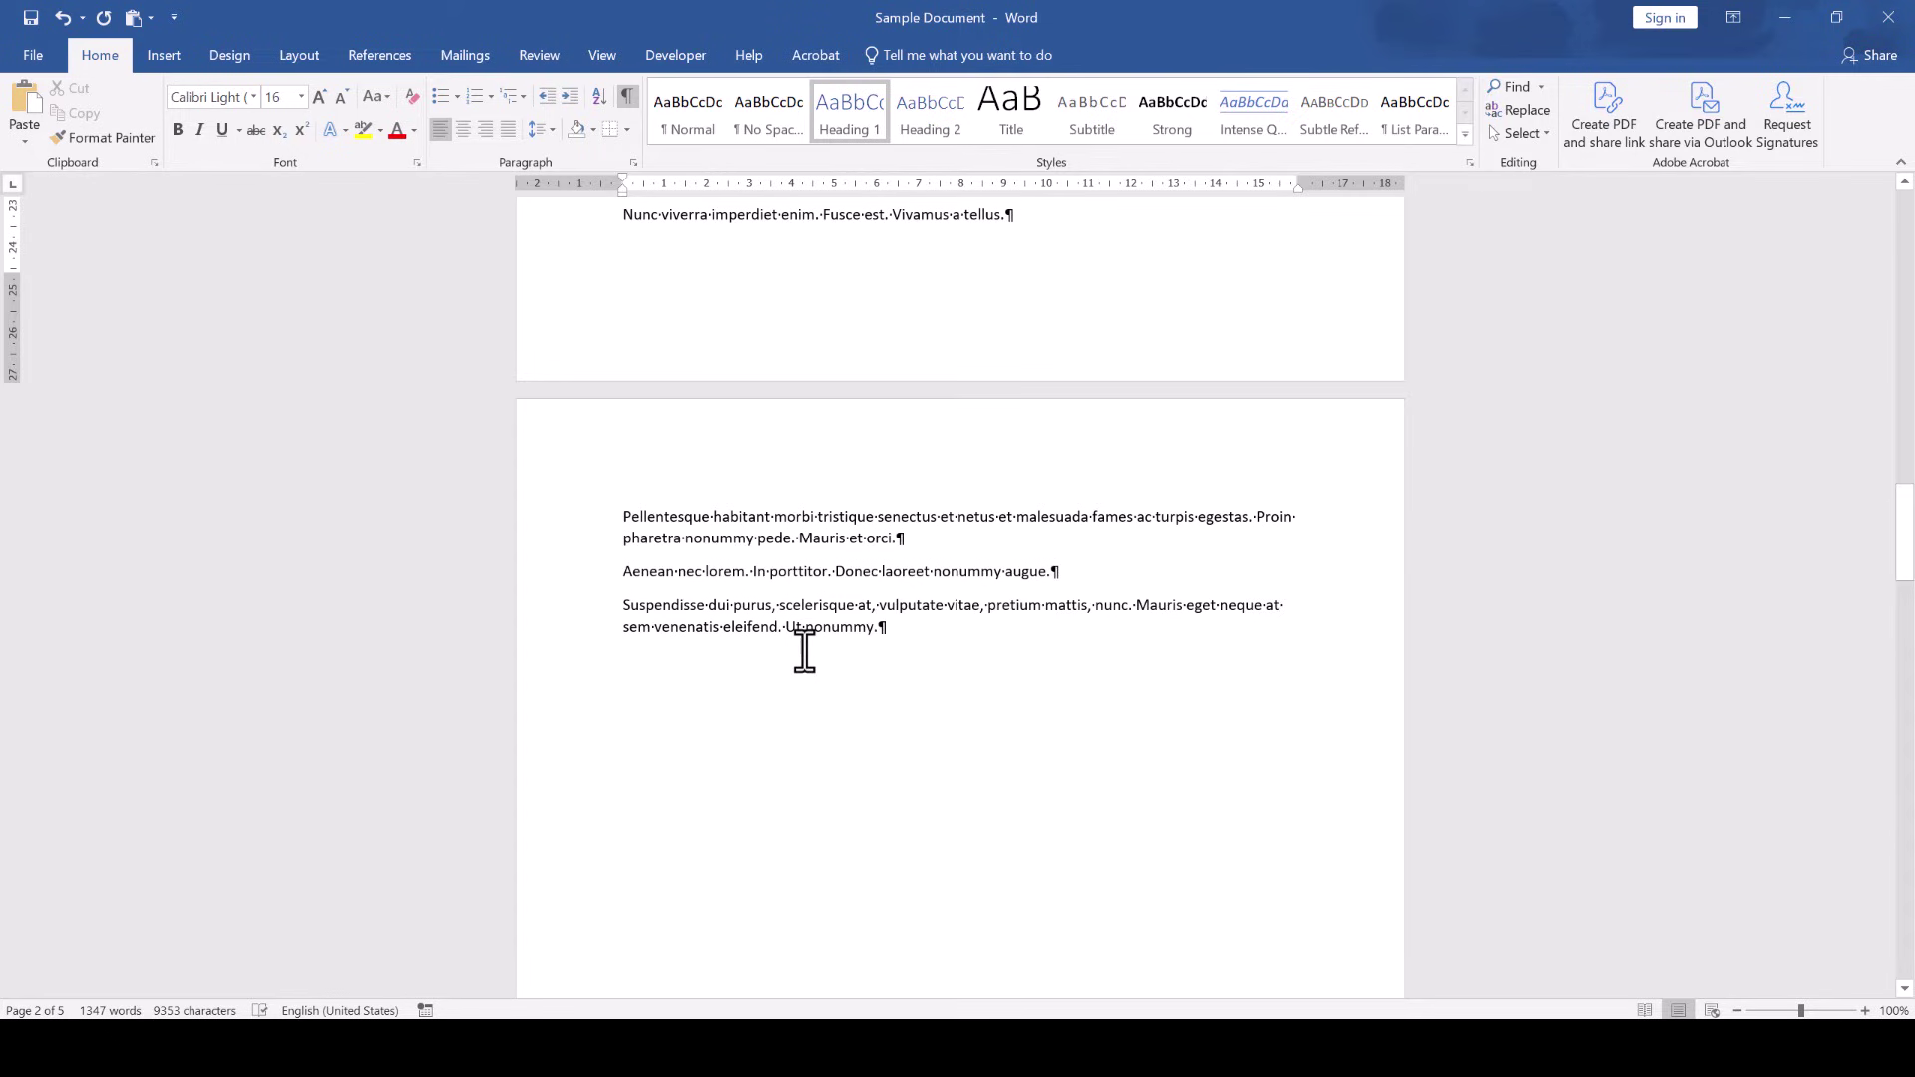
{"action": "scroll", "coordinate": [803, 650], "scroll_direction": "down", "scroll_amount": 6}
{"action": "scroll", "coordinate": [802, 651], "scroll_direction": "down", "scroll_amount": 4}
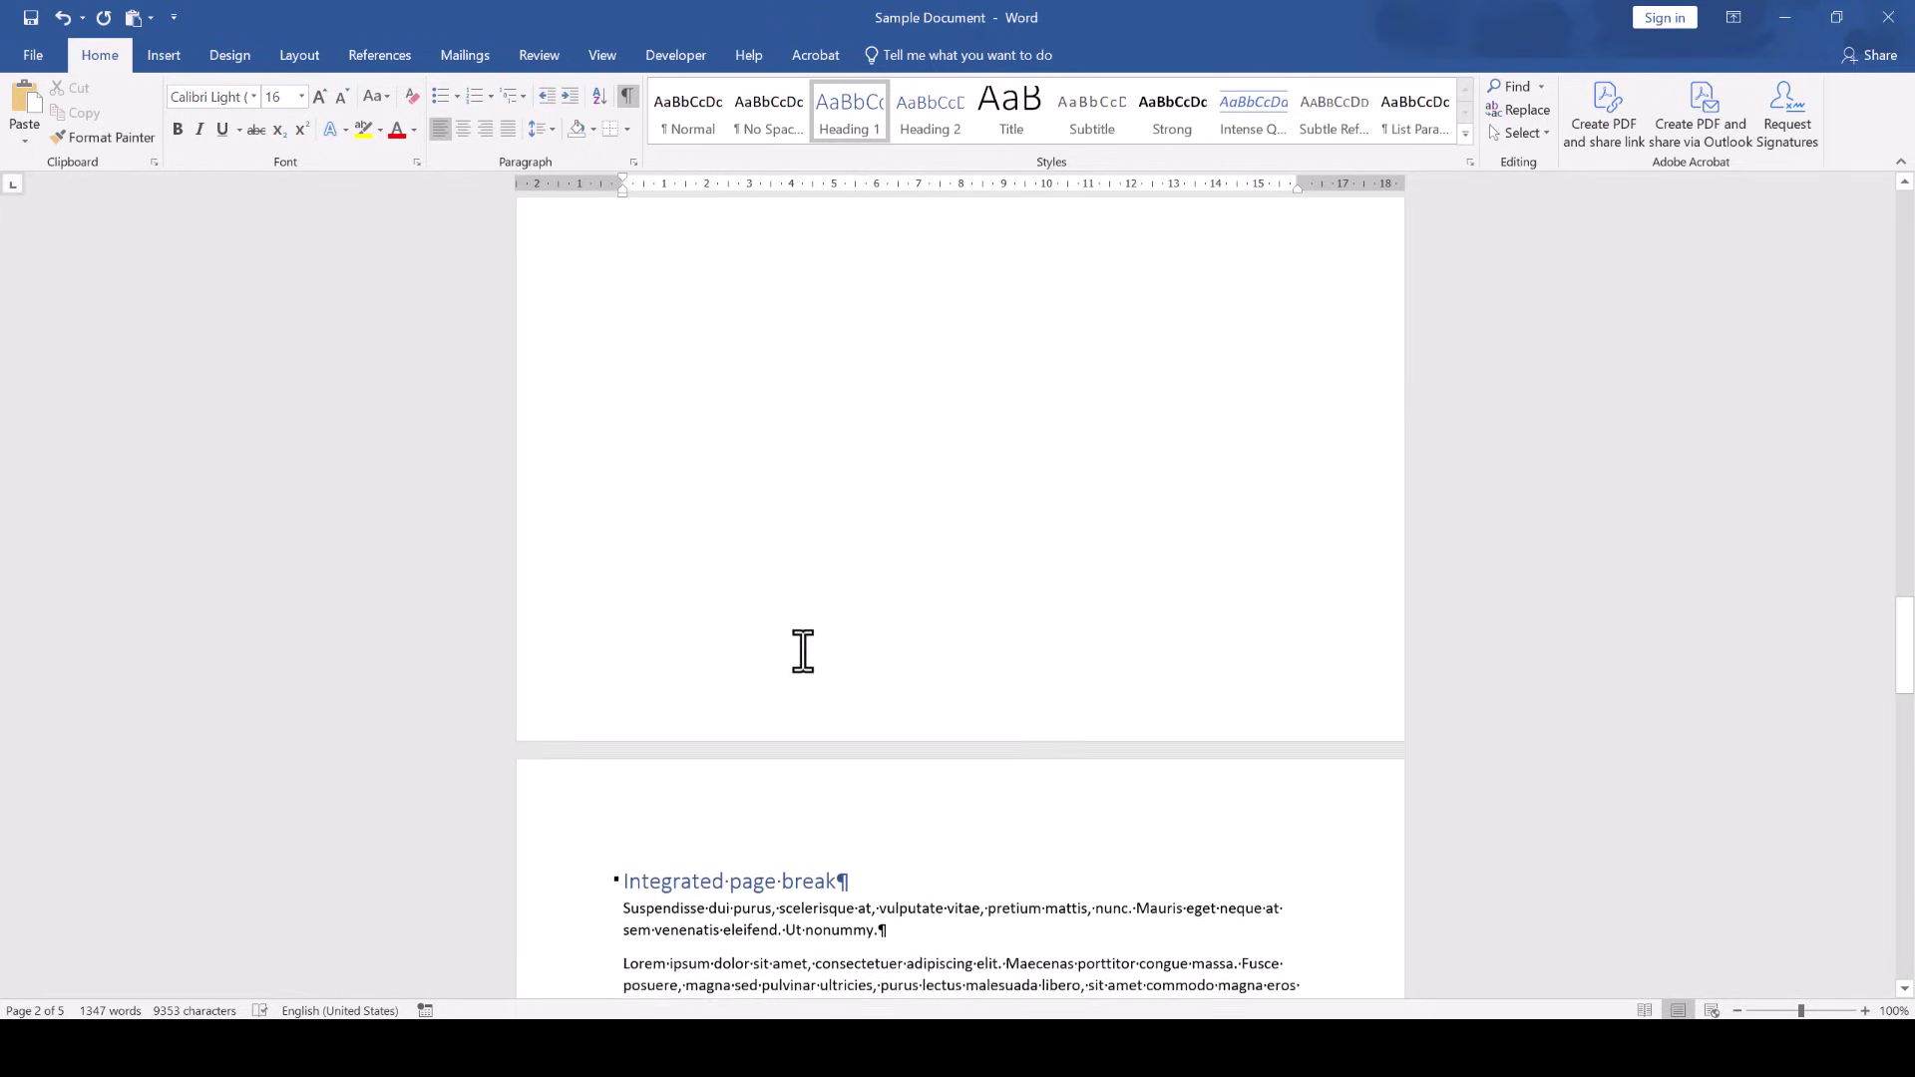
{"action": "scroll", "coordinate": [803, 652], "scroll_direction": "down", "scroll_amount": 5}
{"action": "scroll", "coordinate": [801, 650], "scroll_direction": "down", "scroll_amount": 1}
{"action": "mouse_move", "coordinate": [735, 881]}
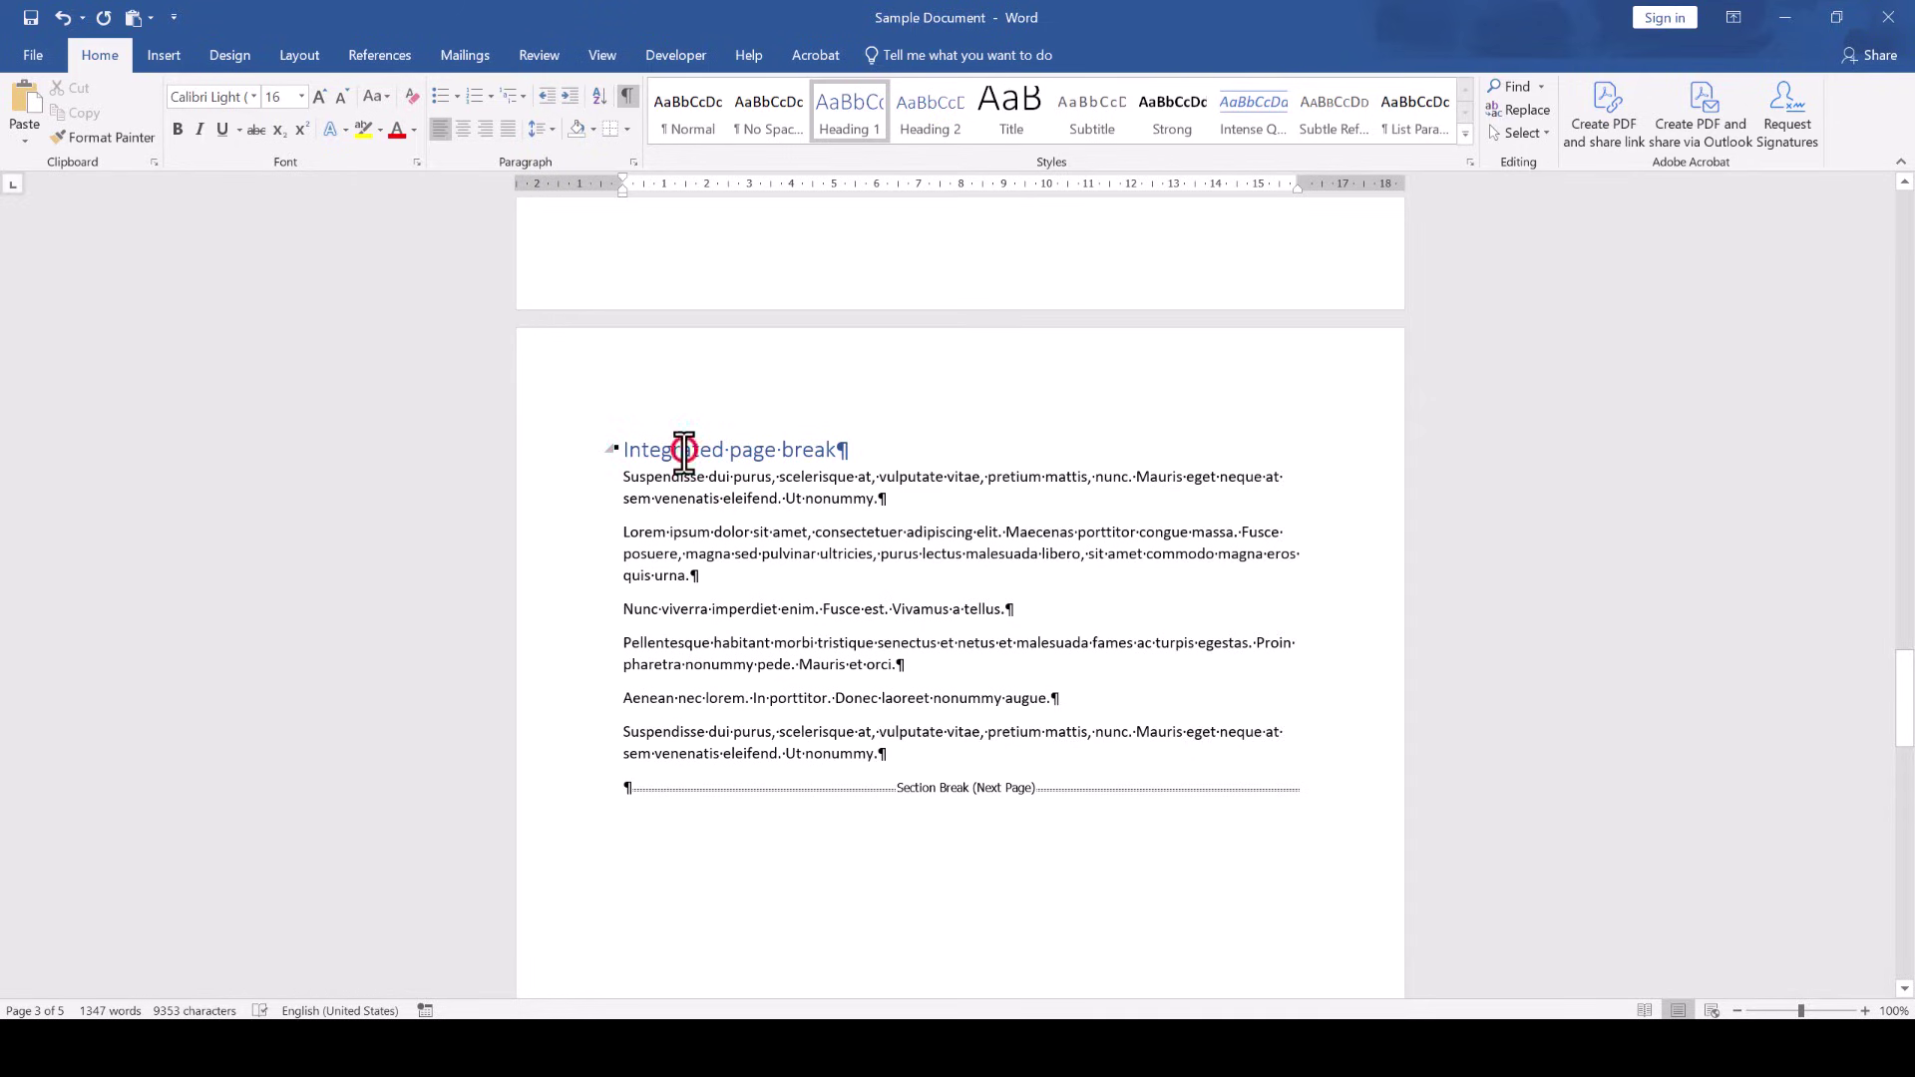
{"action": "left_click", "coordinate": [683, 452]}
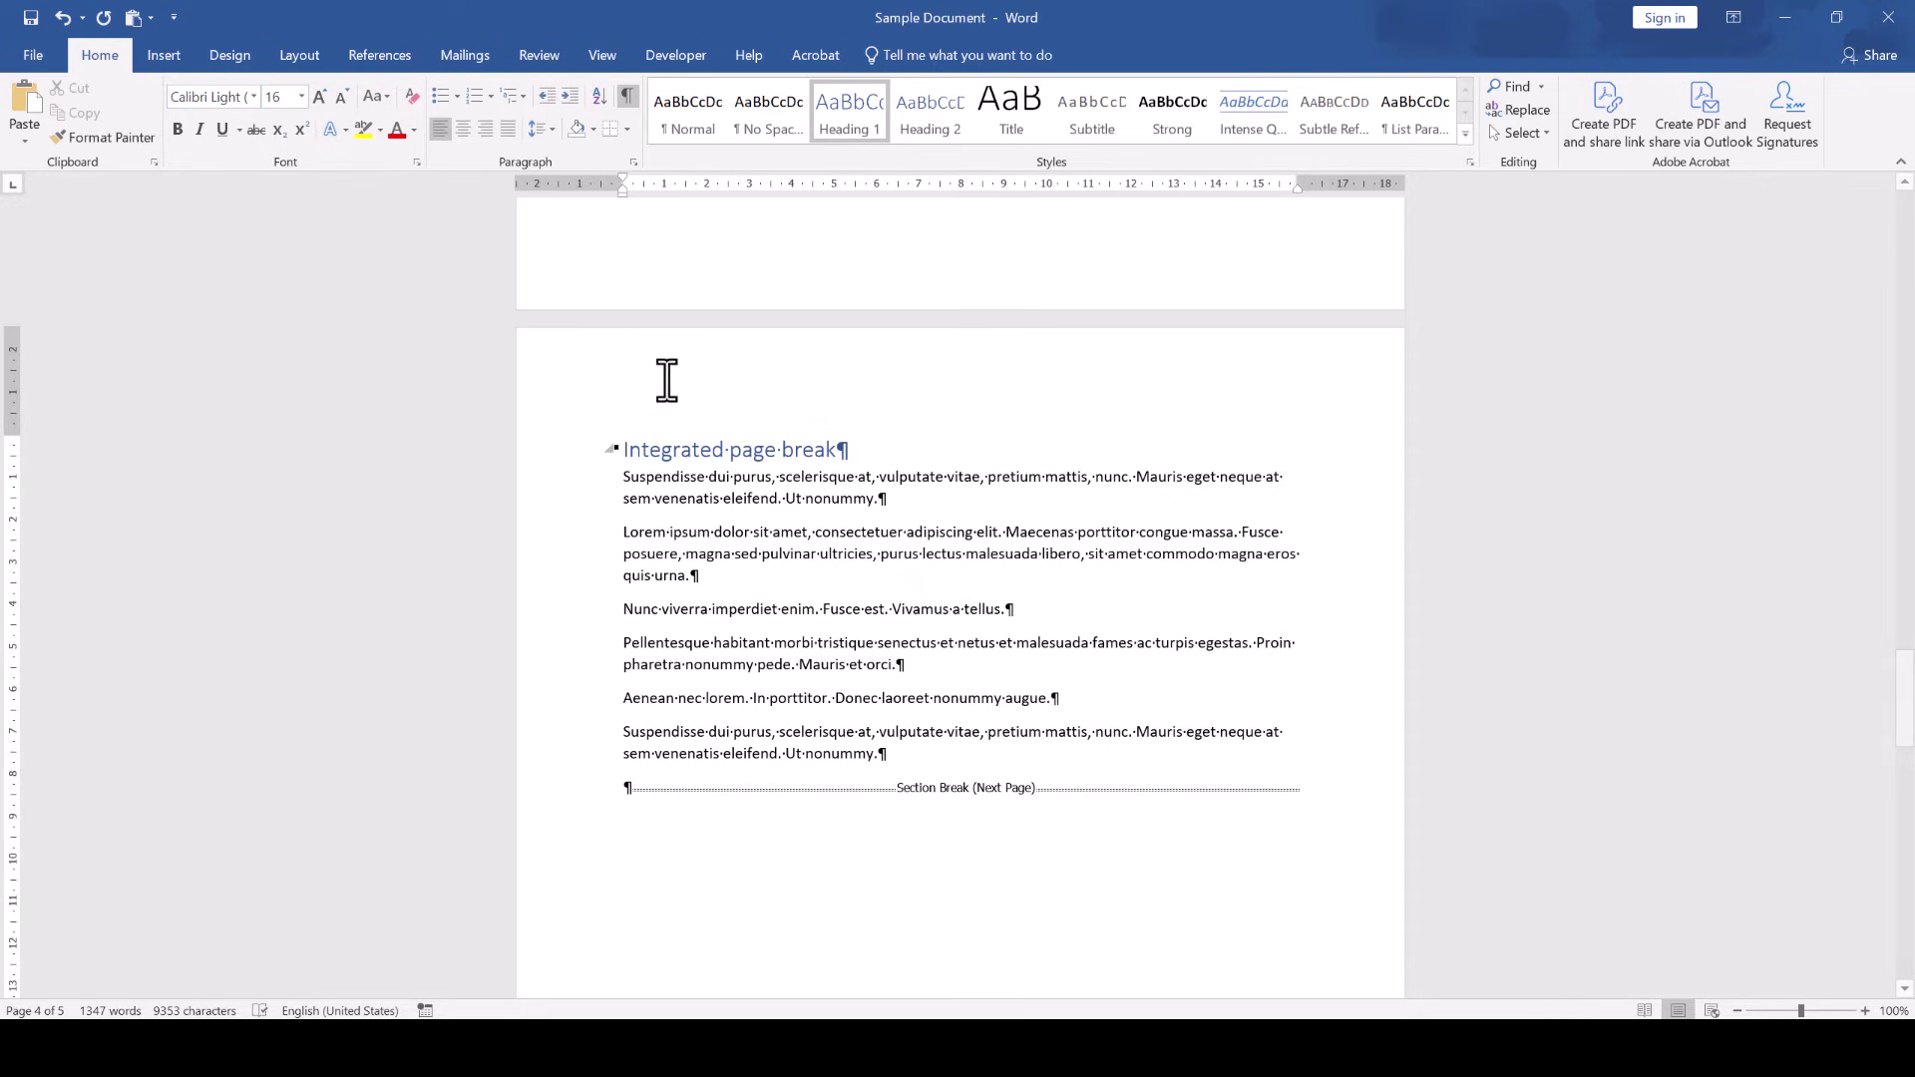
- Turn off Page break before for the Integrated page break heading, leaving four pages
{"action": "left_click", "coordinate": [634, 156]}
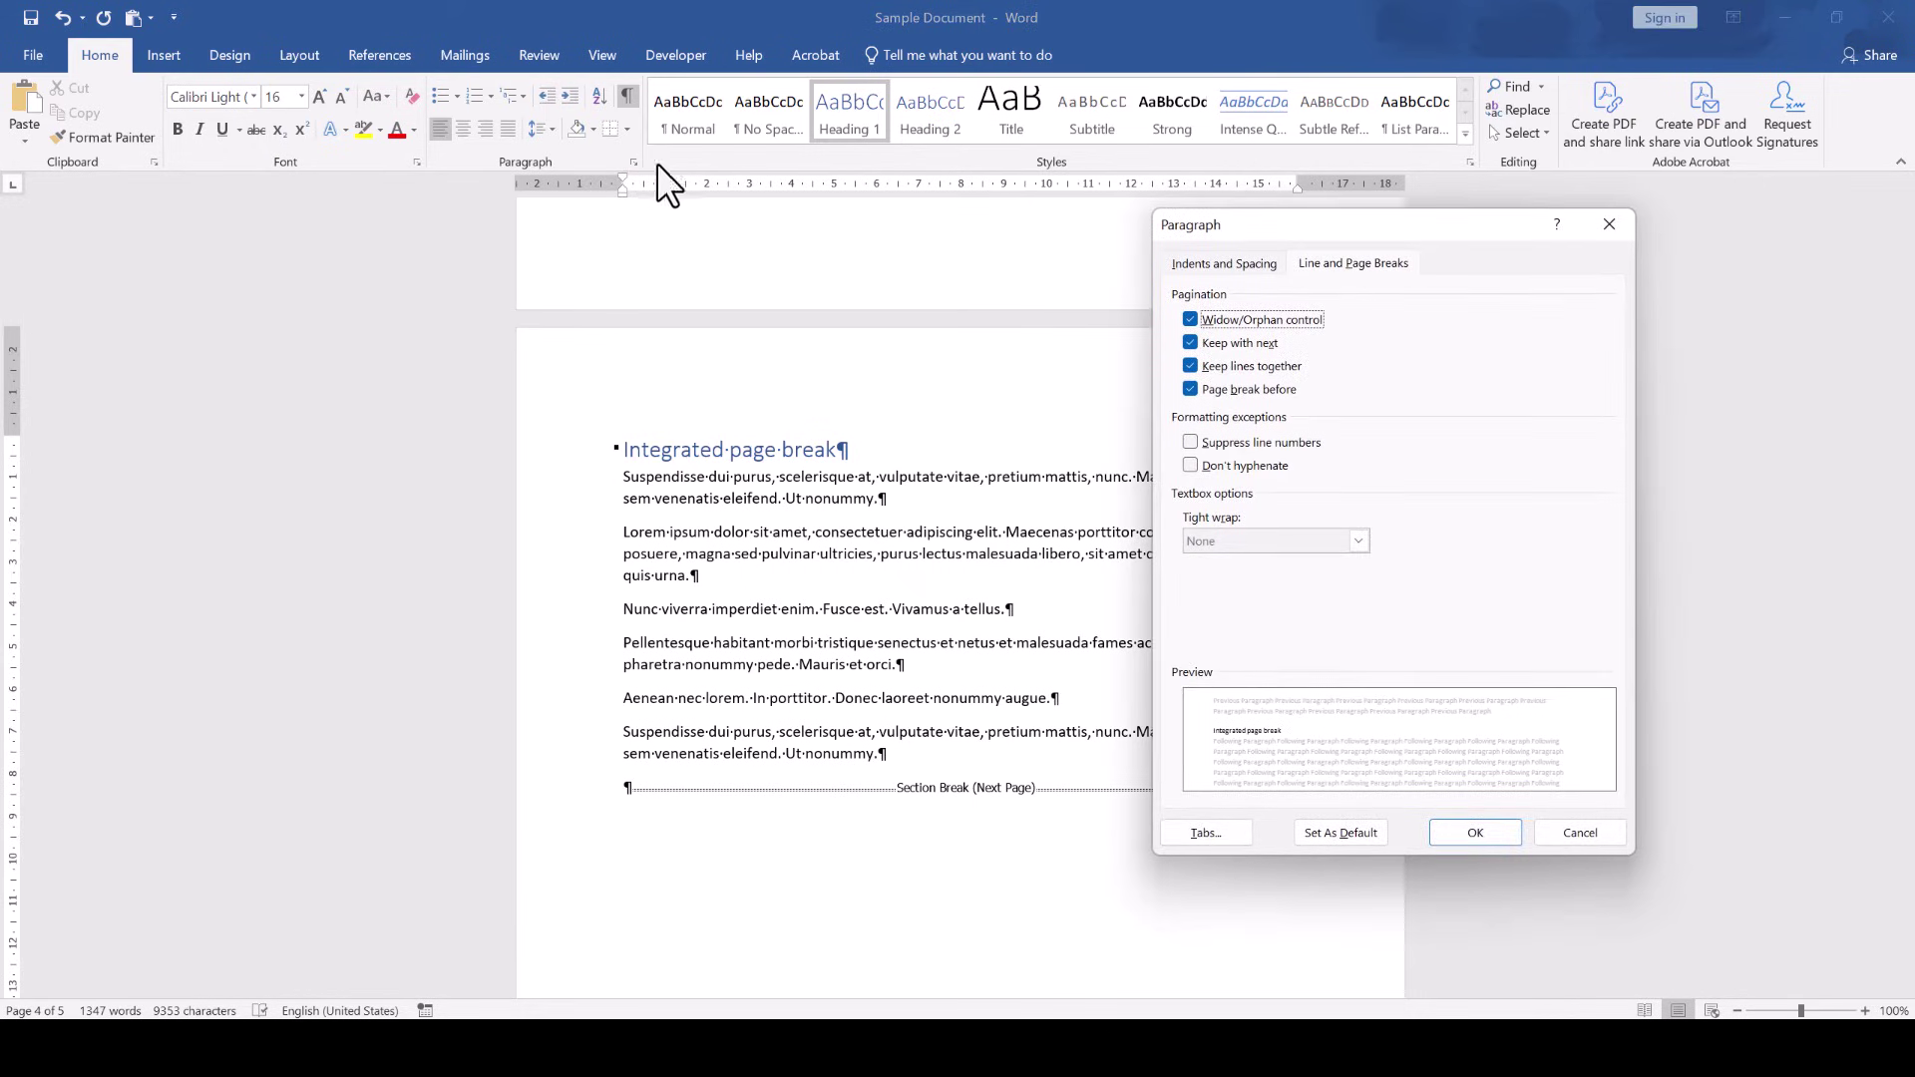
{"action": "left_click", "coordinate": [1306, 266]}
{"action": "left_click", "coordinate": [1193, 388]}
{"action": "left_click", "coordinate": [1456, 828]}
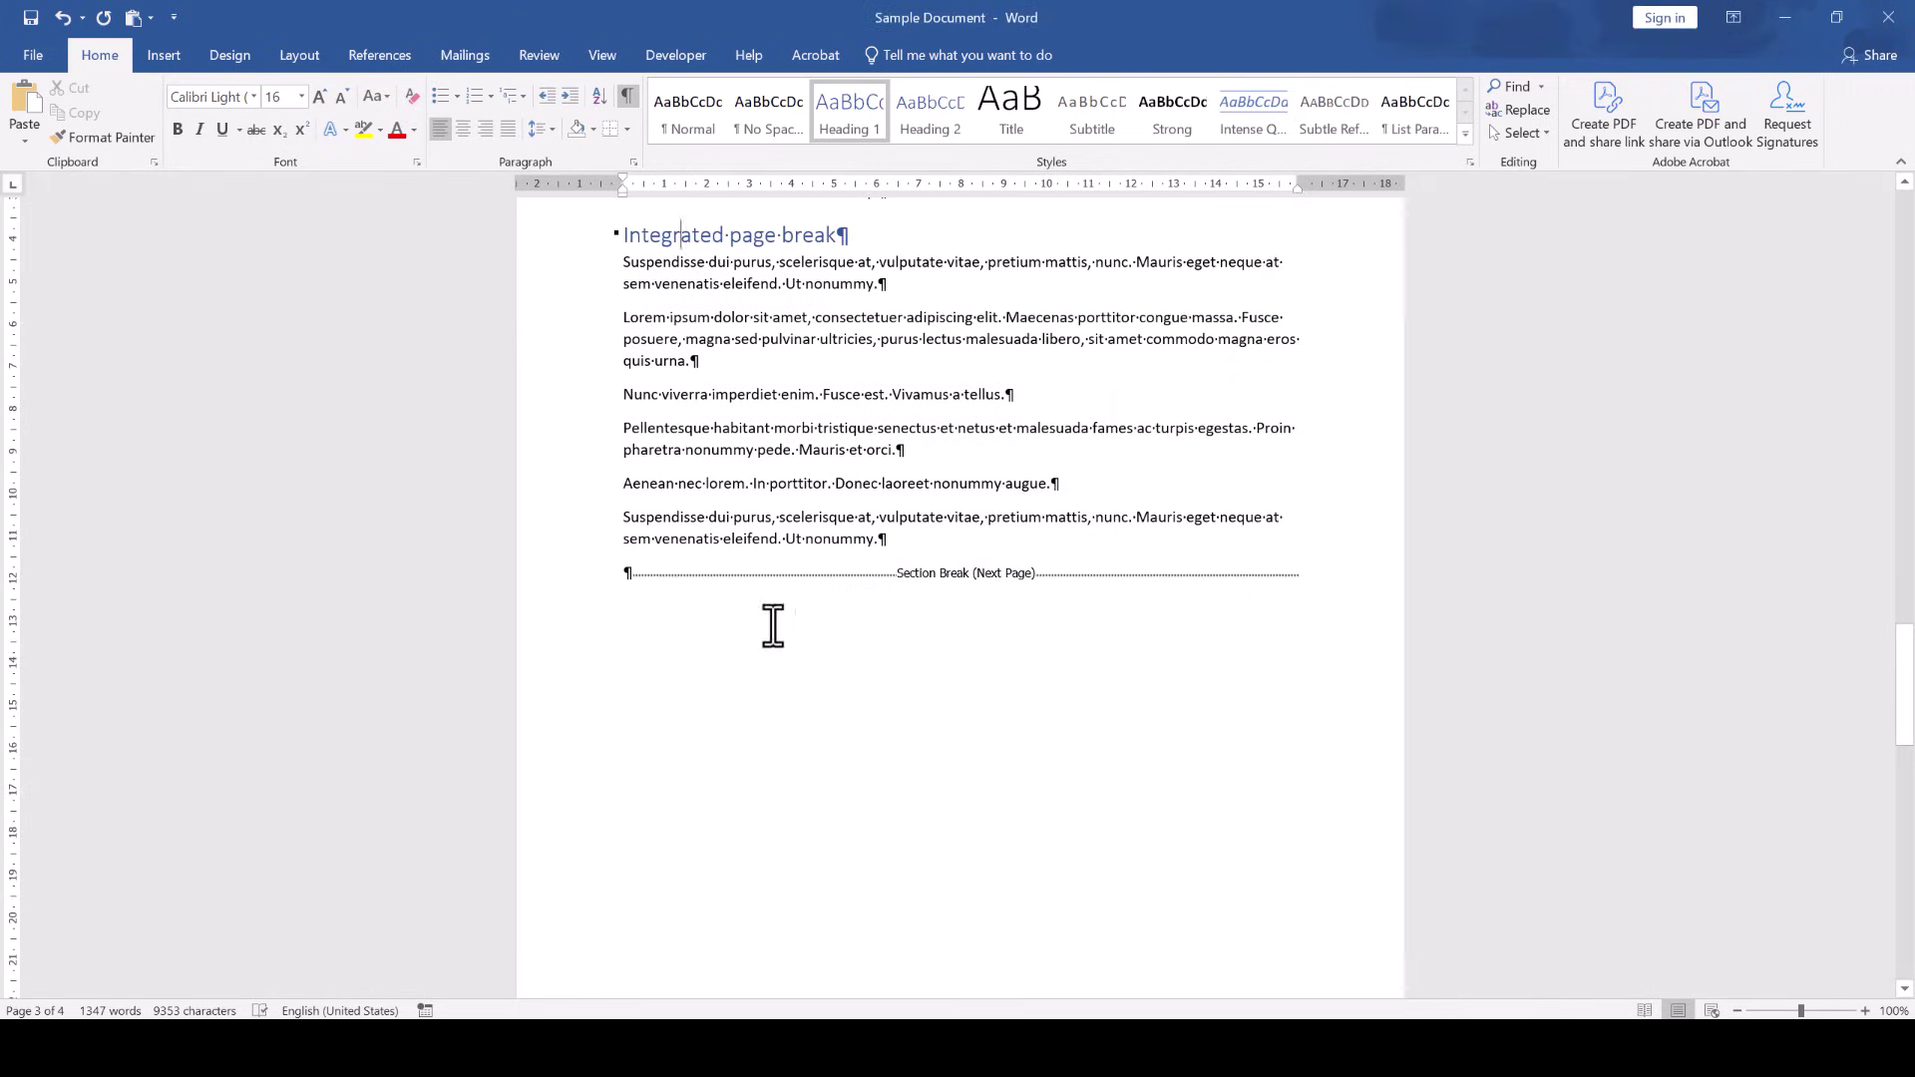
{"action": "scroll", "coordinate": [772, 626], "scroll_direction": "up", "scroll_amount": 3}
{"action": "scroll", "coordinate": [772, 627], "scroll_direction": "down", "scroll_amount": 8}
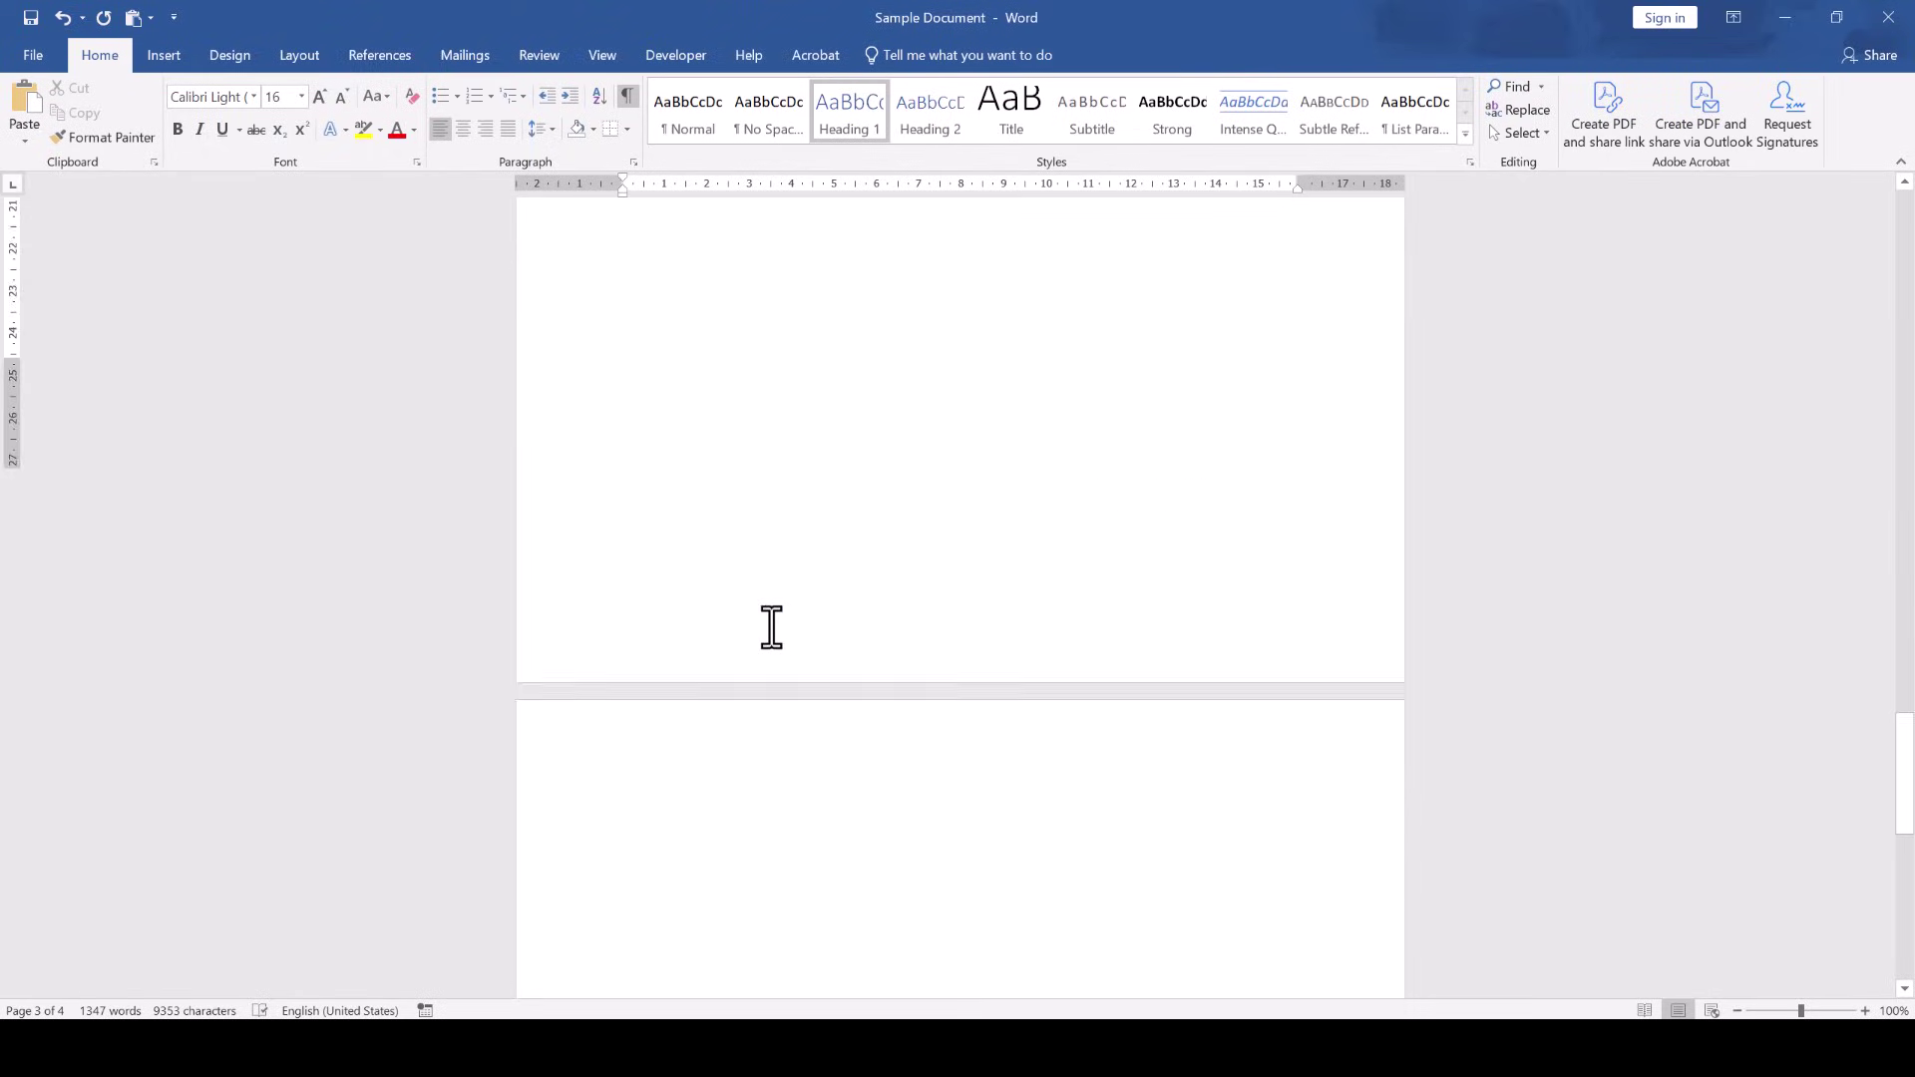
{"action": "scroll", "coordinate": [773, 625], "scroll_direction": "down", "scroll_amount": 5}
{"action": "scroll", "coordinate": [772, 626], "scroll_direction": "down", "scroll_amount": 2}
{"action": "scroll", "coordinate": [772, 625], "scroll_direction": "up", "scroll_amount": 3}
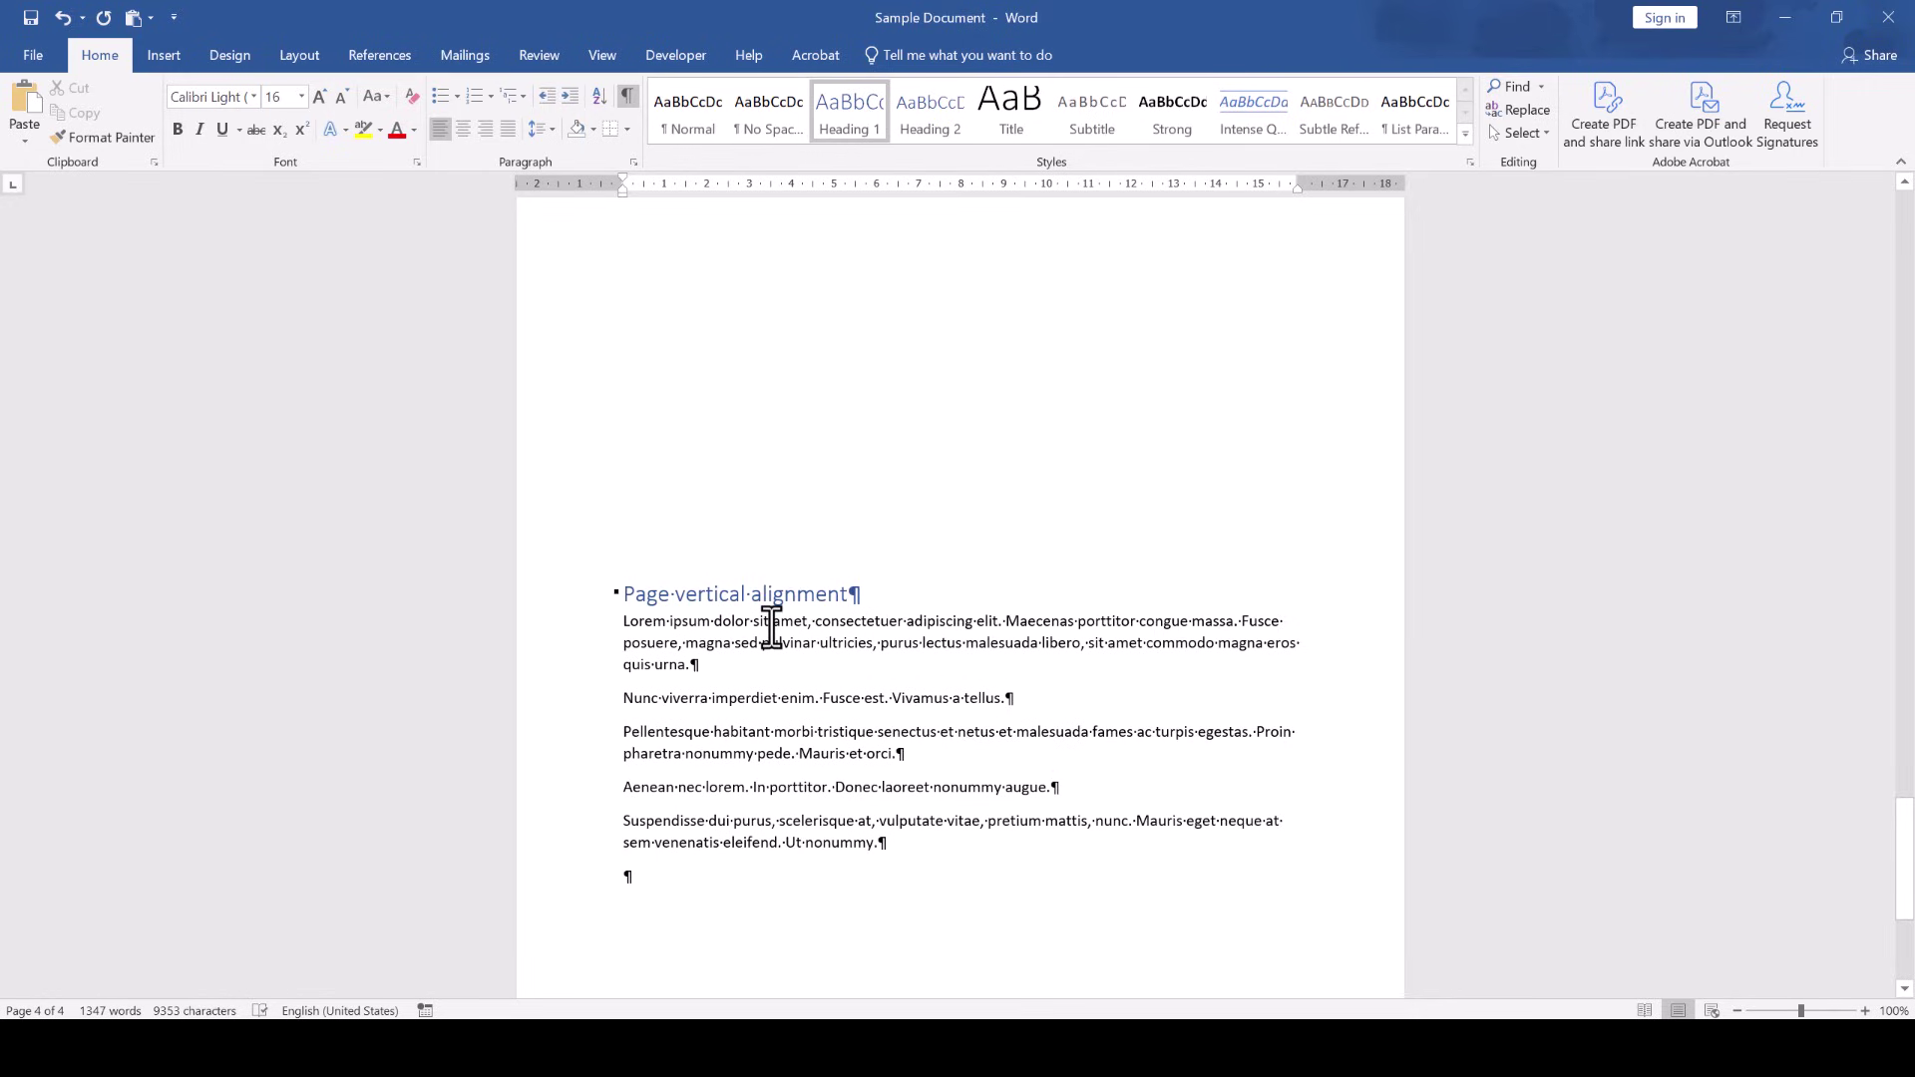
- Place the cursor in the 'Page vertical alignment' body text on page 4 and show the Layout ribbon
{"action": "left_click", "coordinate": [773, 625]}
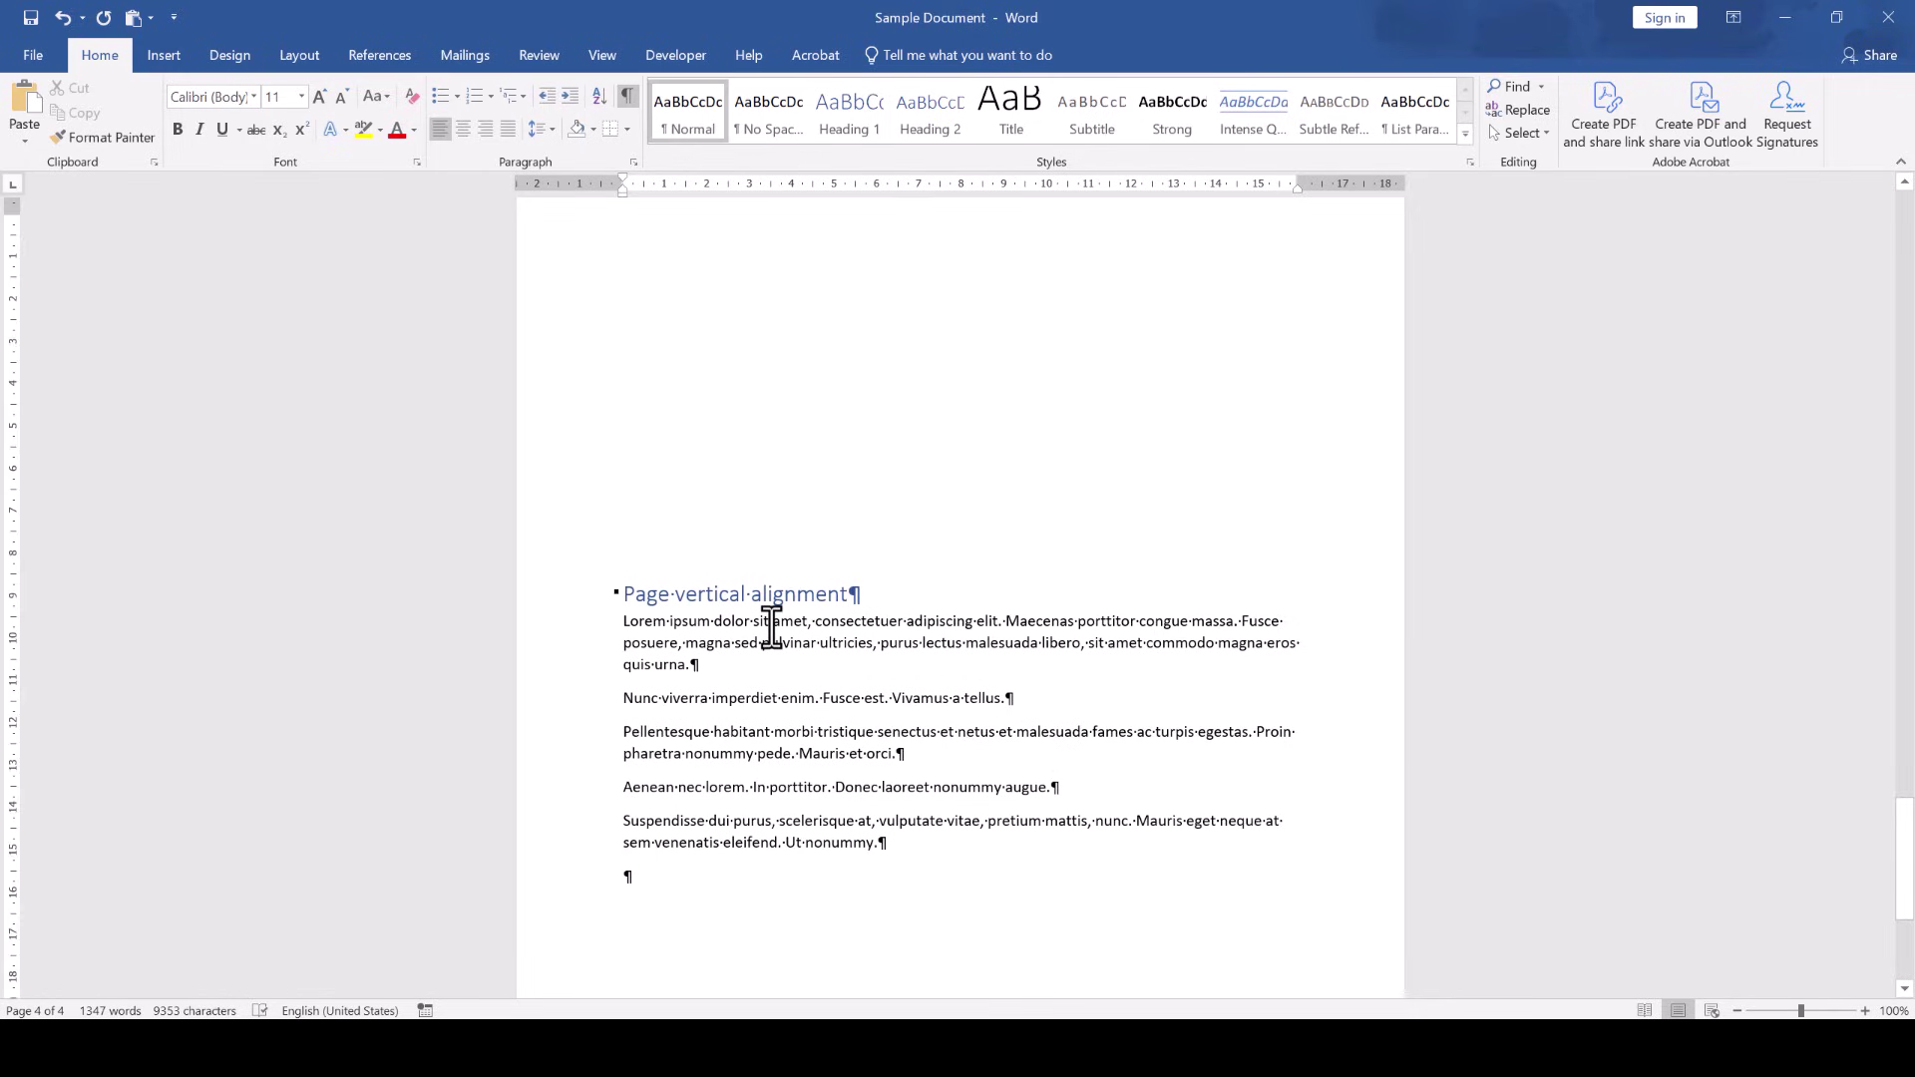
{"action": "left_click", "coordinate": [317, 57]}
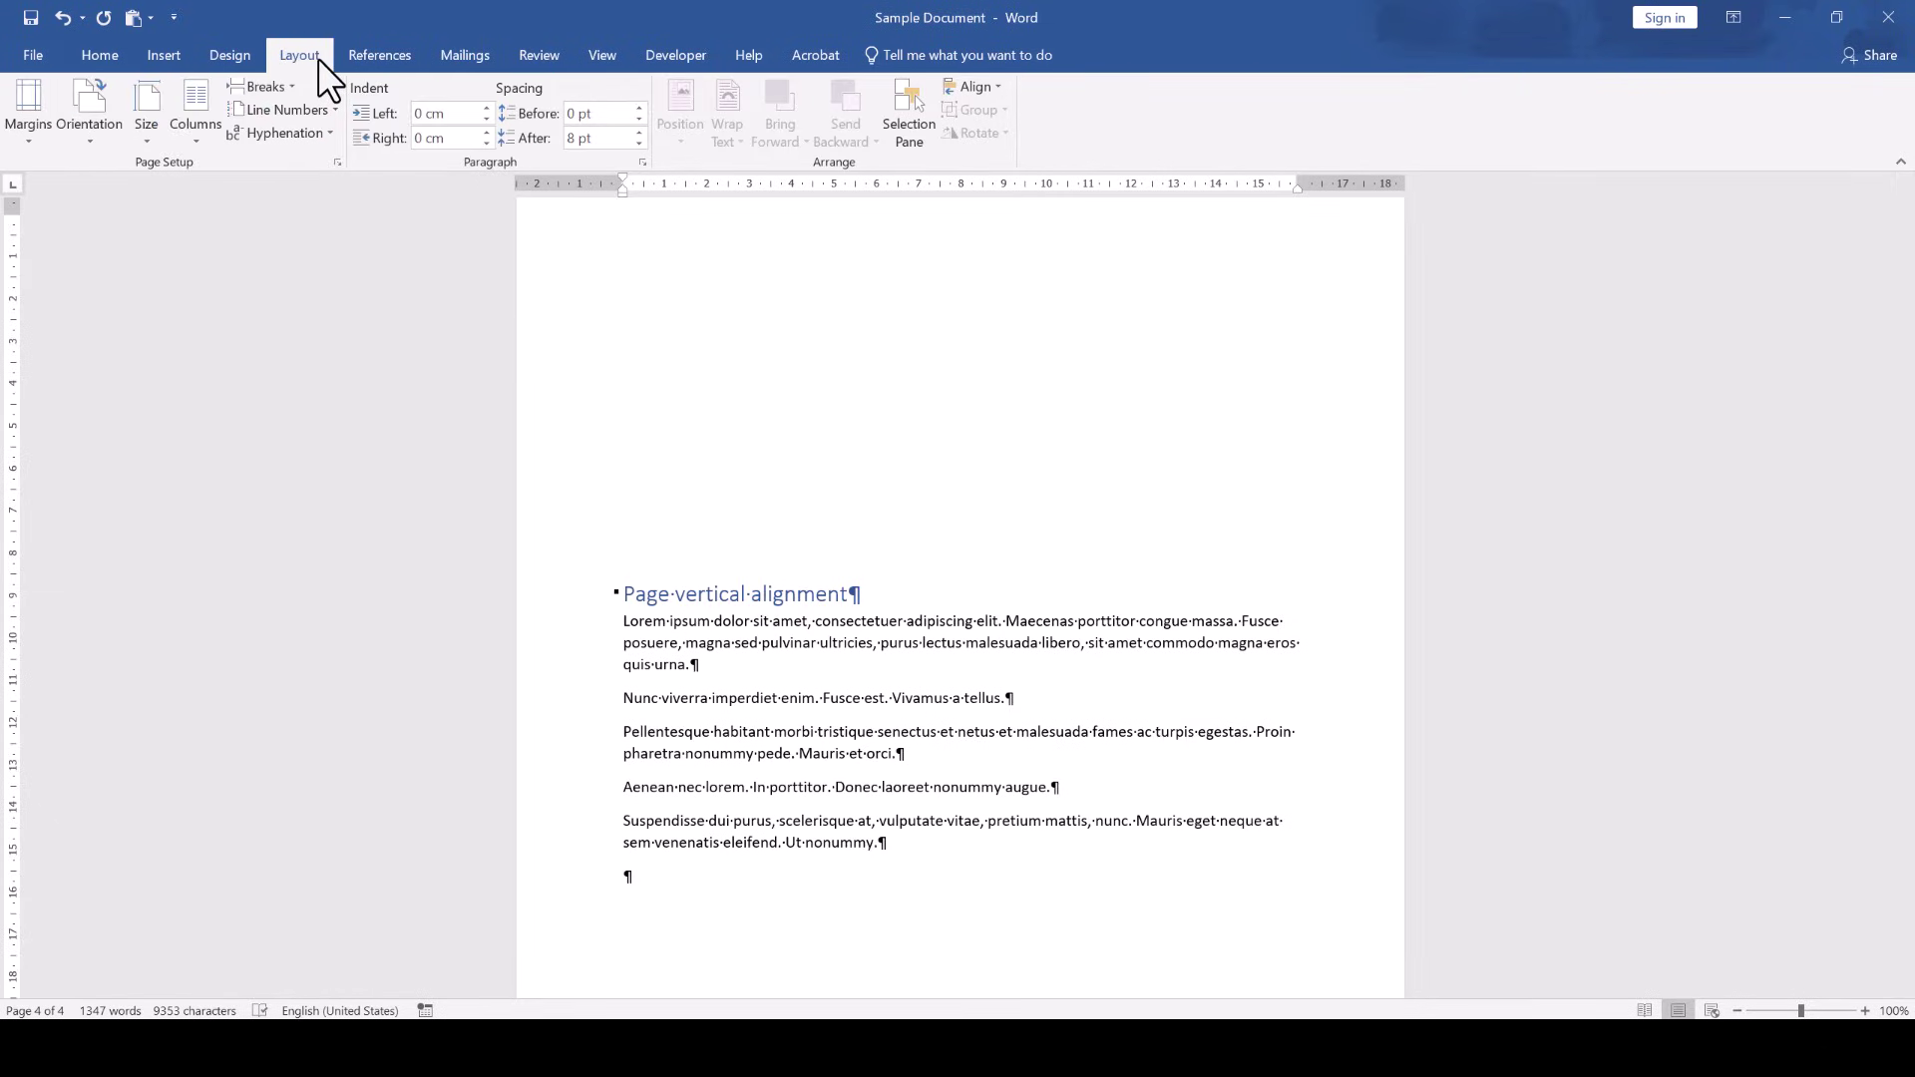
- In Page Setup, change the section's vertical alignment from Center to Top
{"action": "left_click", "coordinate": [338, 162]}
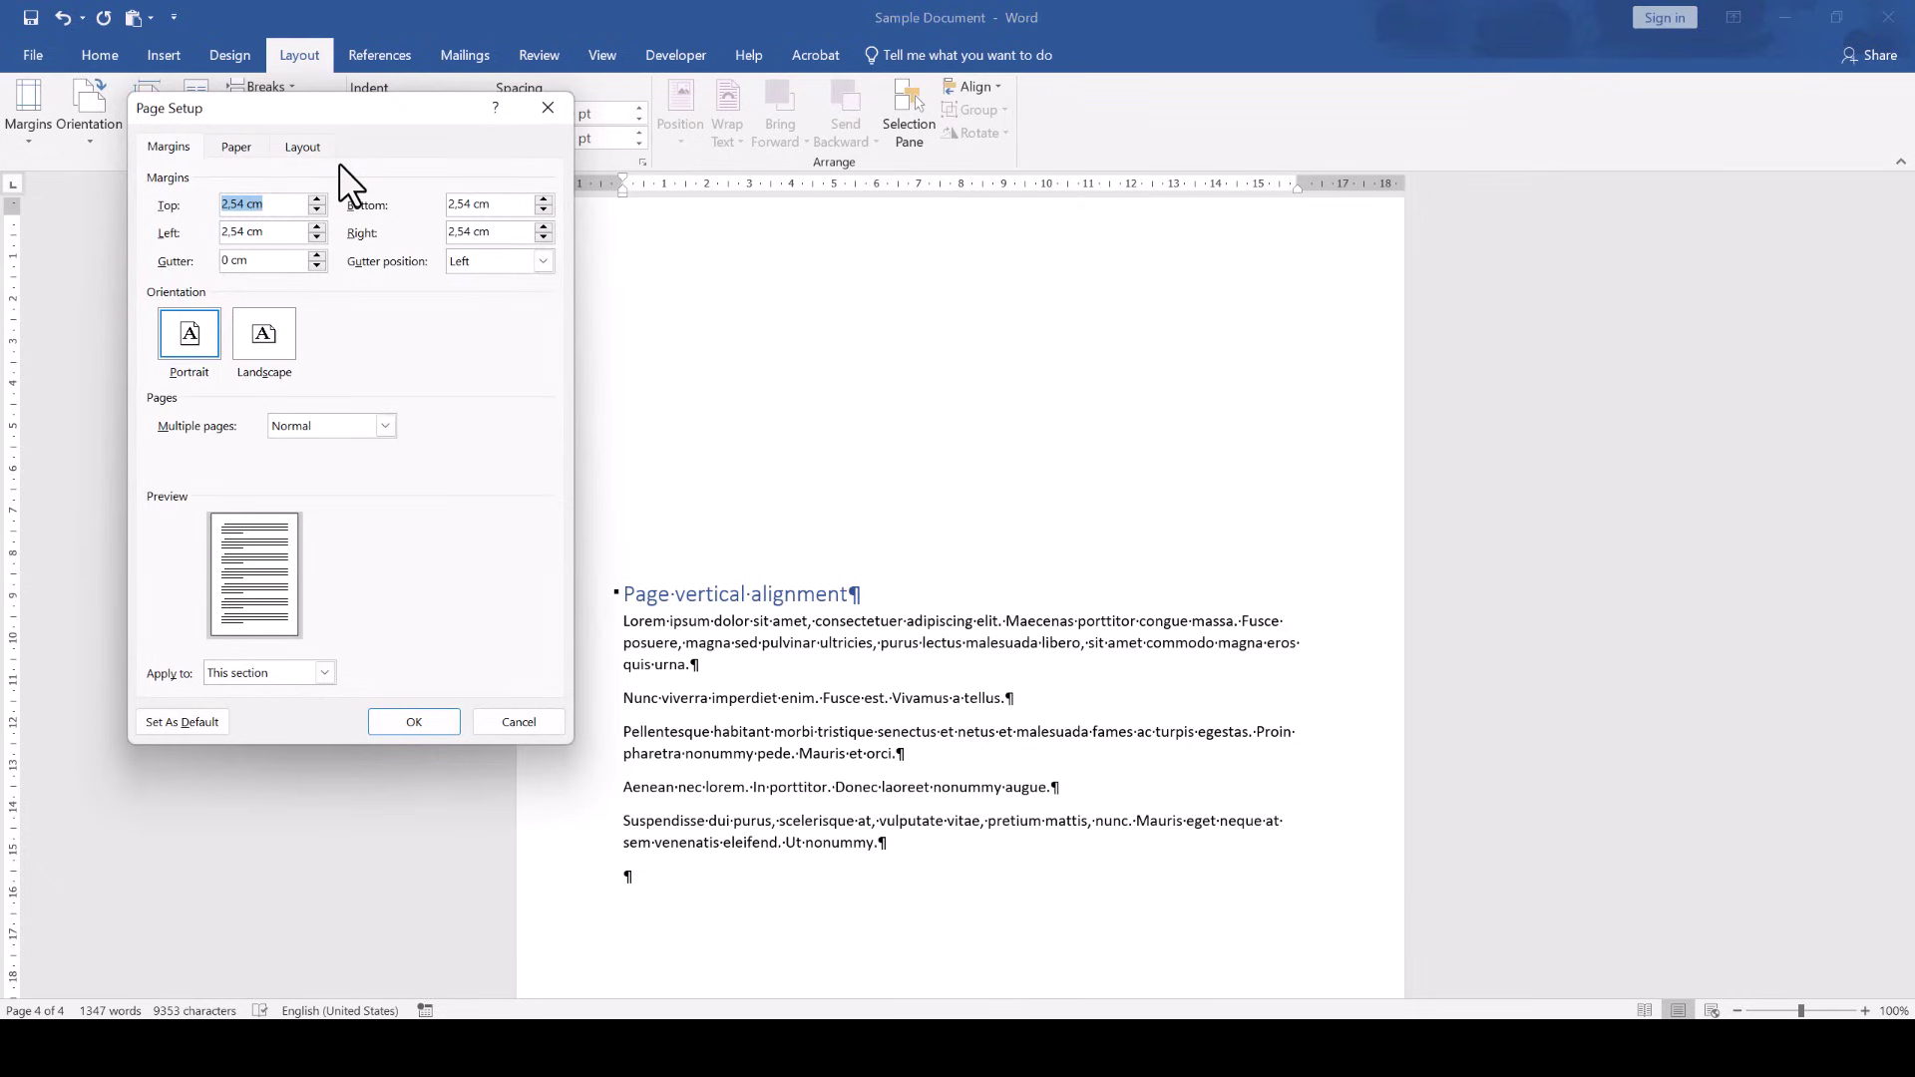
{"action": "left_click", "coordinate": [316, 147]}
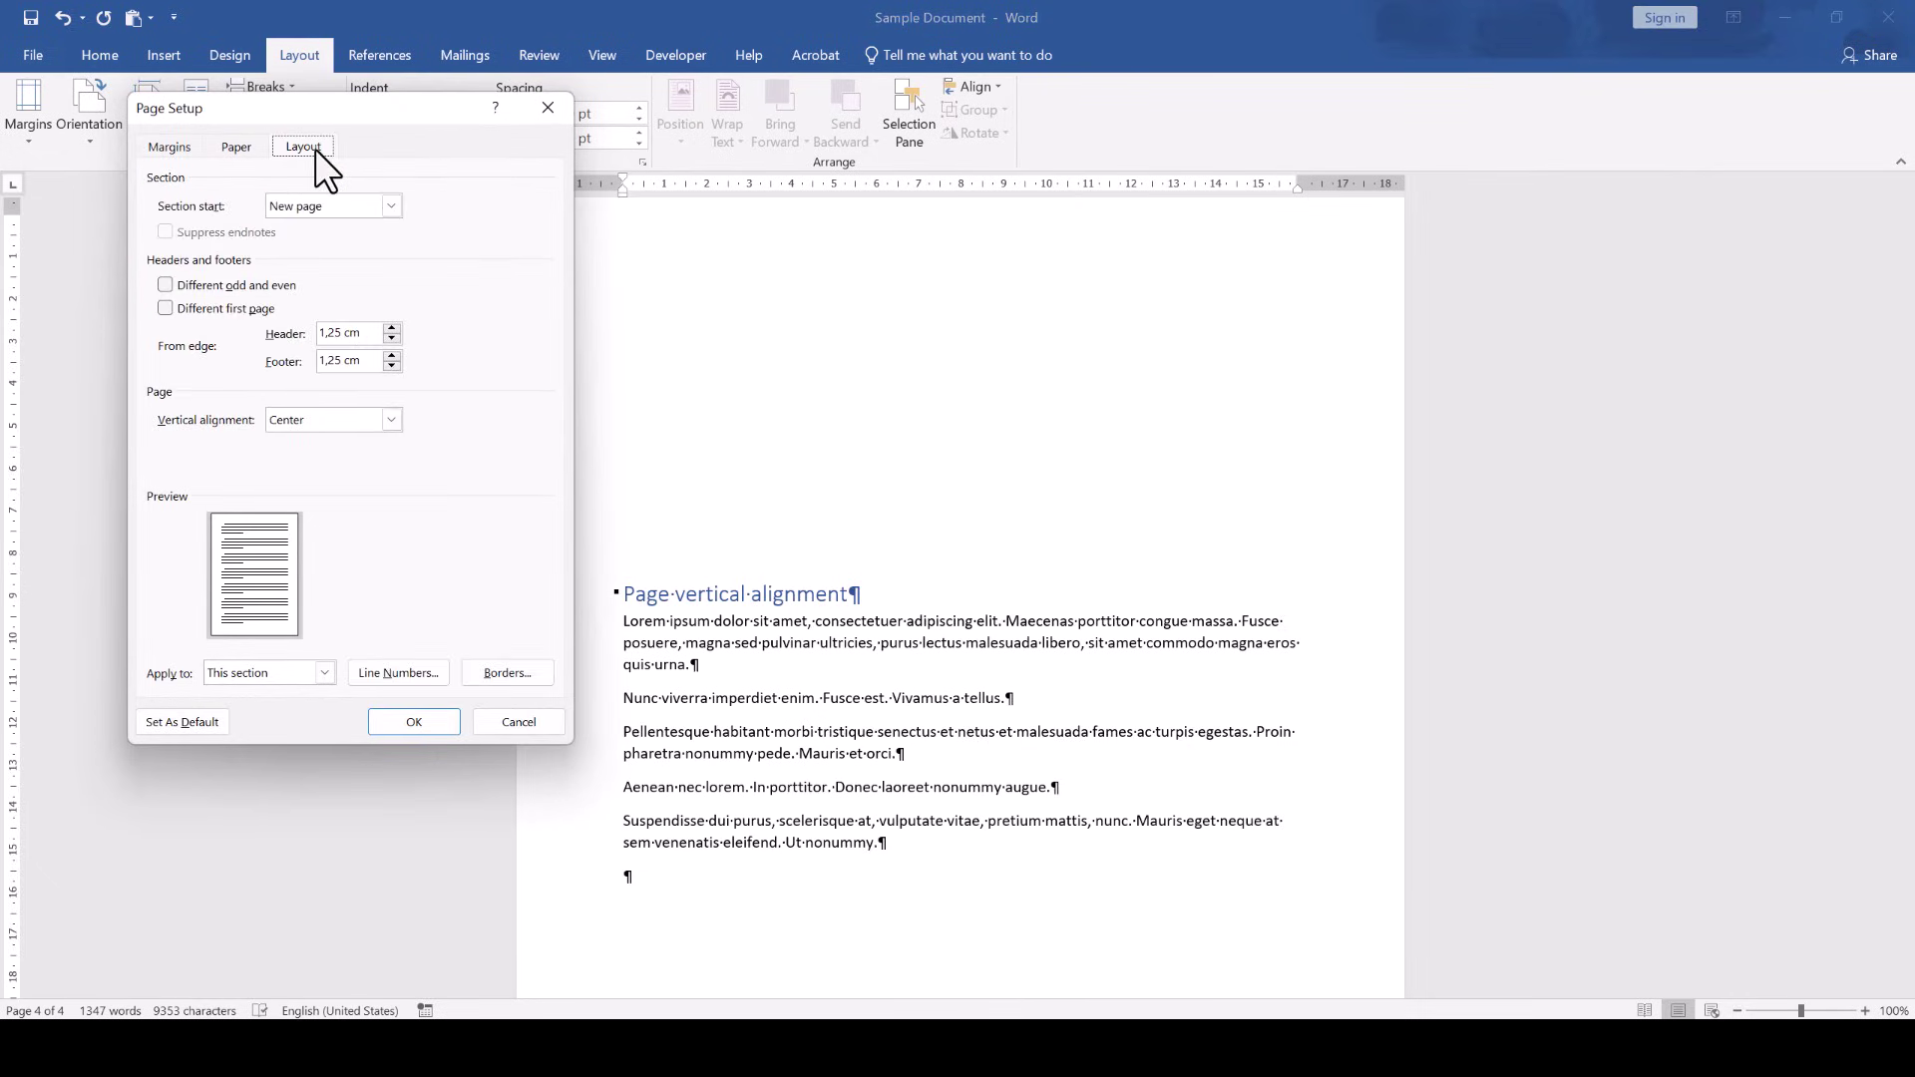
{"action": "left_click", "coordinate": [351, 416]}
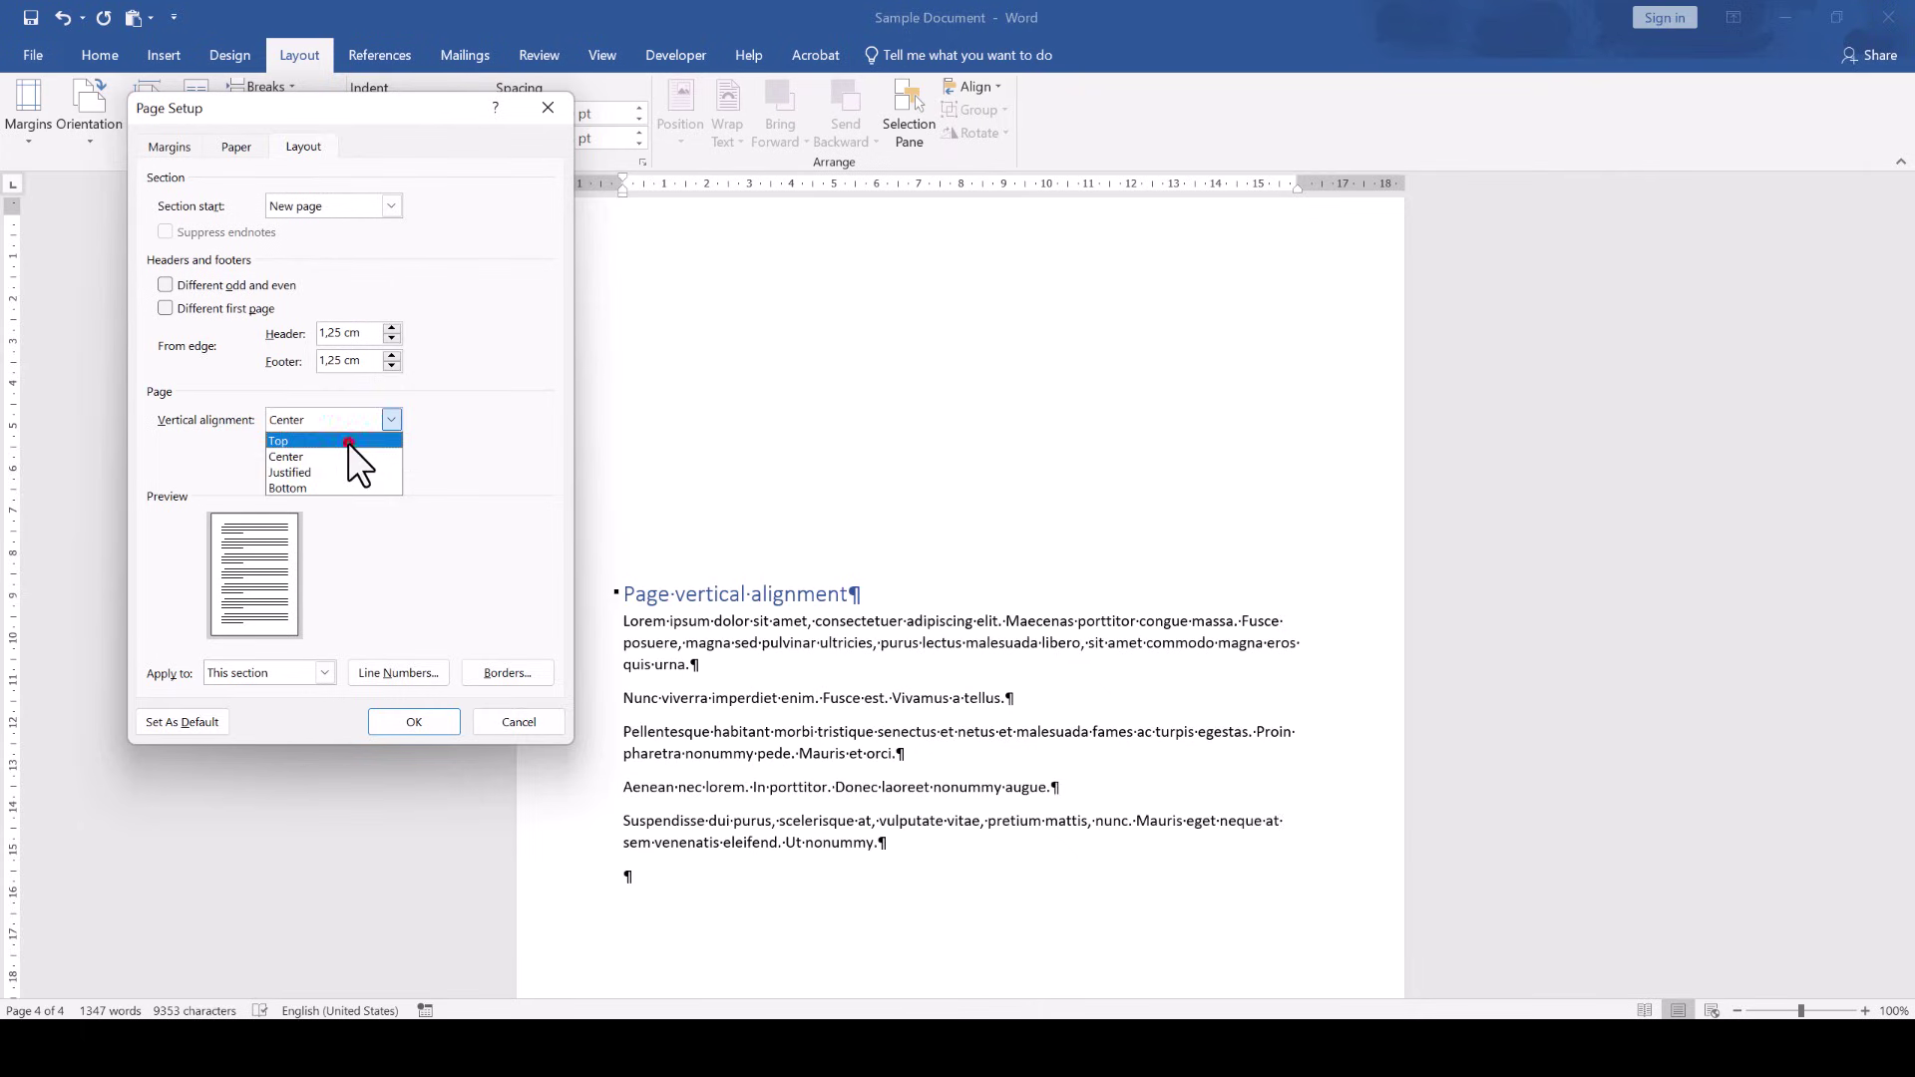
{"action": "left_click", "coordinate": [351, 444]}
{"action": "left_click", "coordinate": [400, 719]}
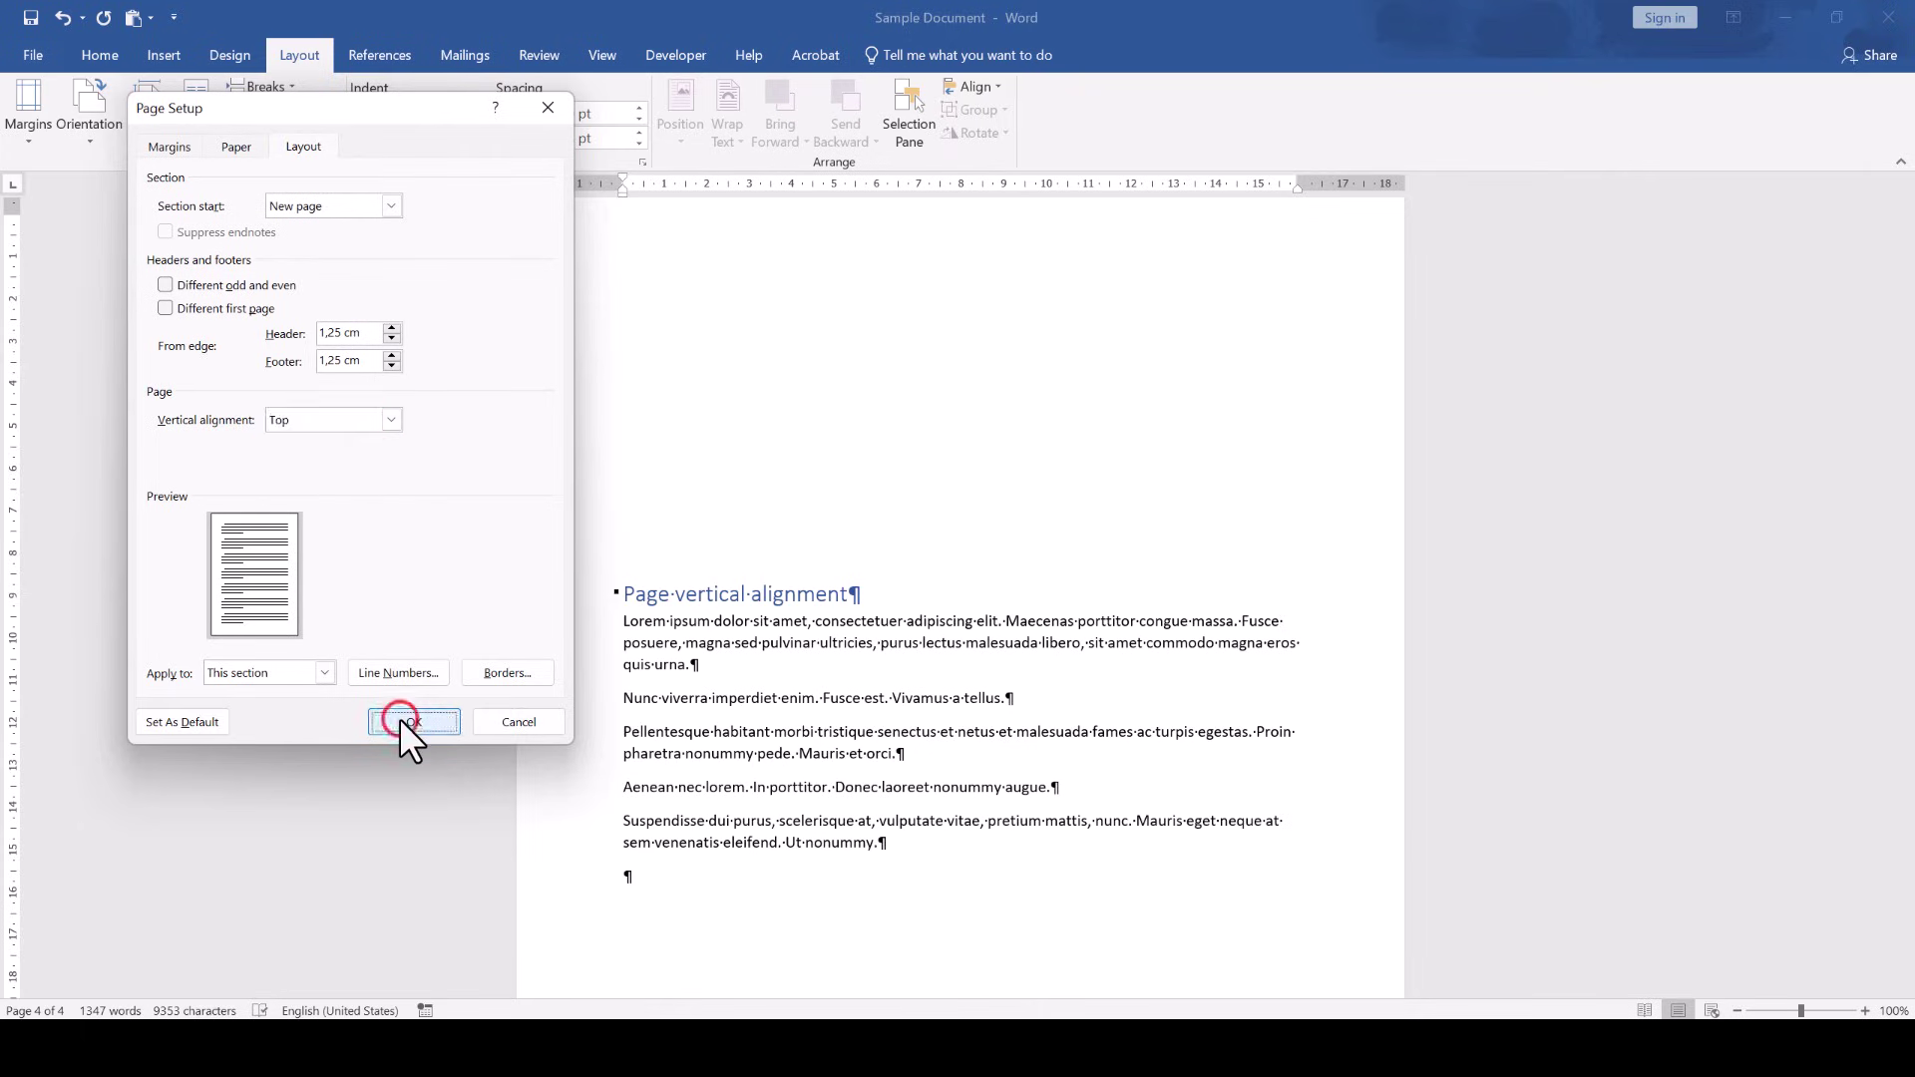
{"action": "scroll", "coordinate": [655, 569], "scroll_direction": "up", "scroll_amount": 4}
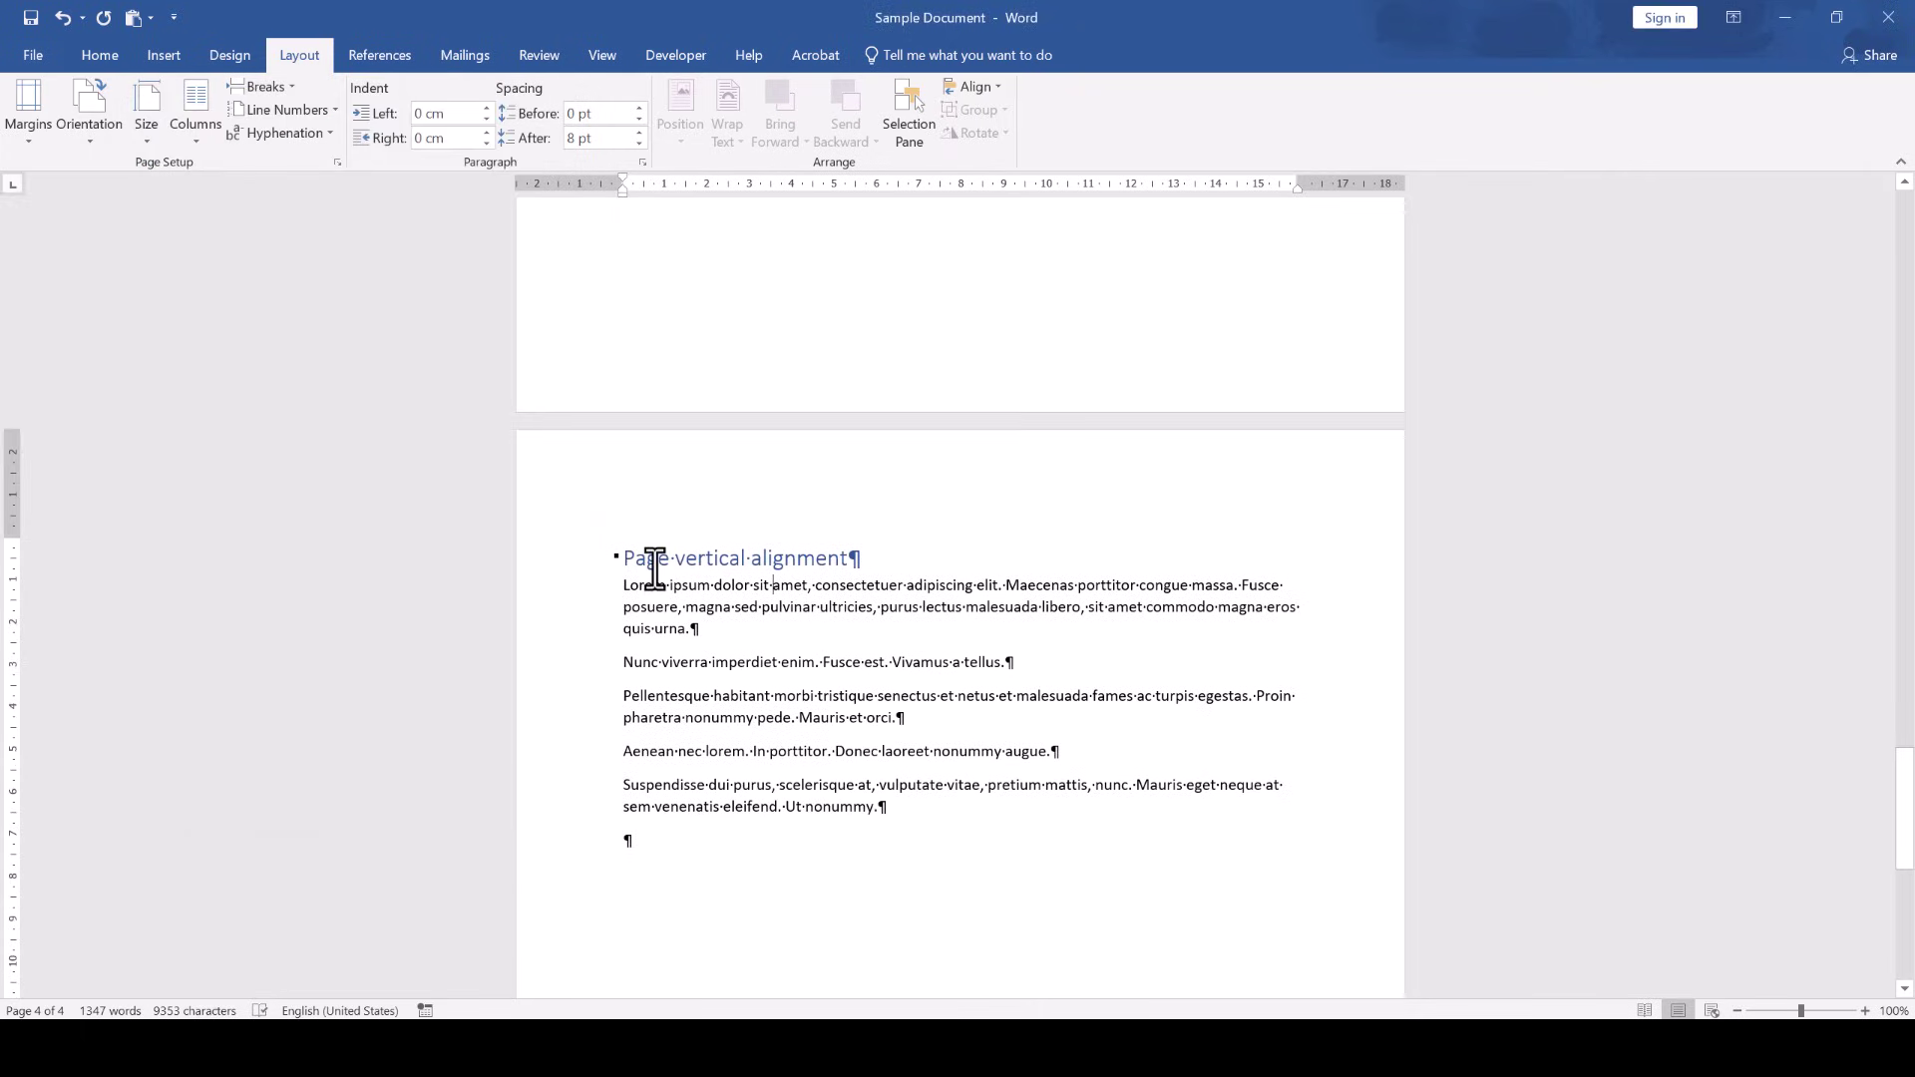